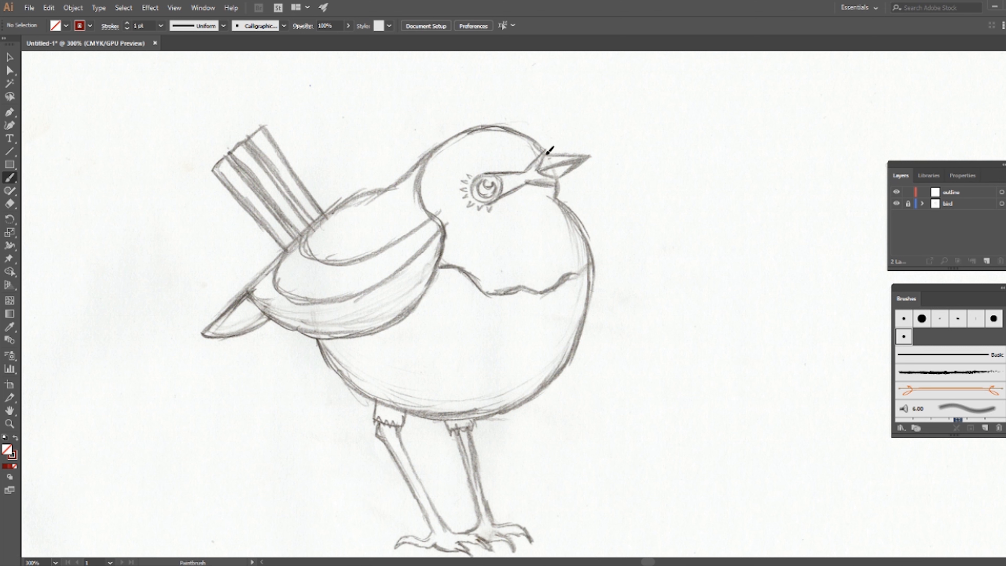
Step: Trace the beak, neck and tail edges of the sketched bird with Paintbrush strokes on the outline layer
mouse_move(551, 171)
mouse_down()
mouse_move(560, 178)
mouse_move(591, 154)
mouse_up()
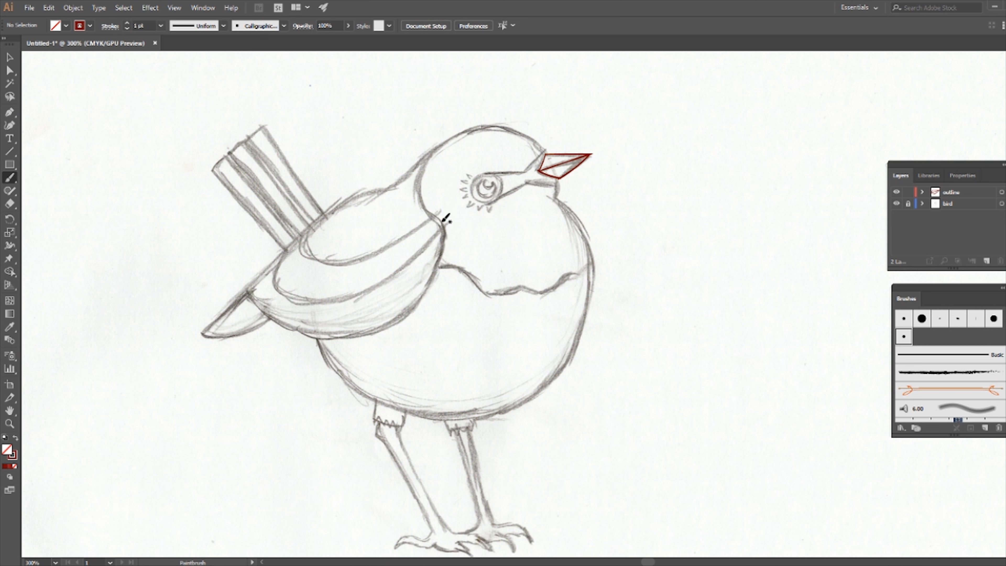
drag(437, 214, 412, 162)
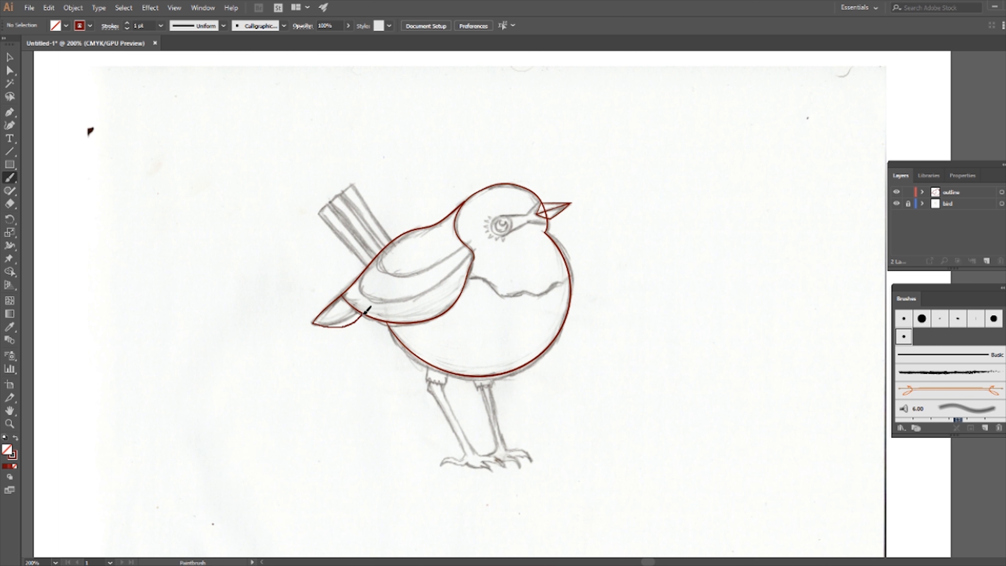
drag(364, 313, 361, 314)
Step: Zoom to 600% and reposition the anchor points where the tail stroke meets the wing outline
click(10, 70)
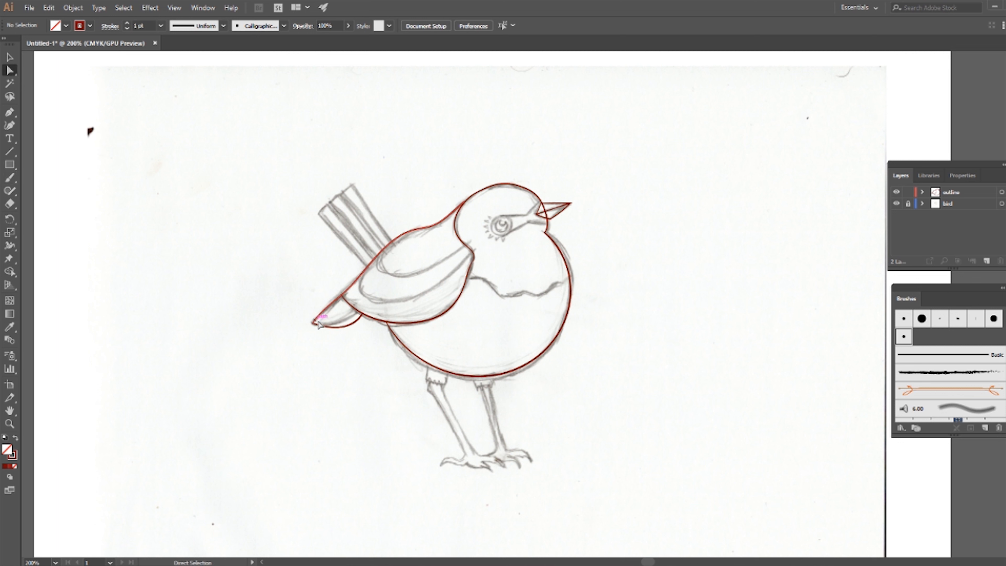
click(337, 328)
click(363, 314)
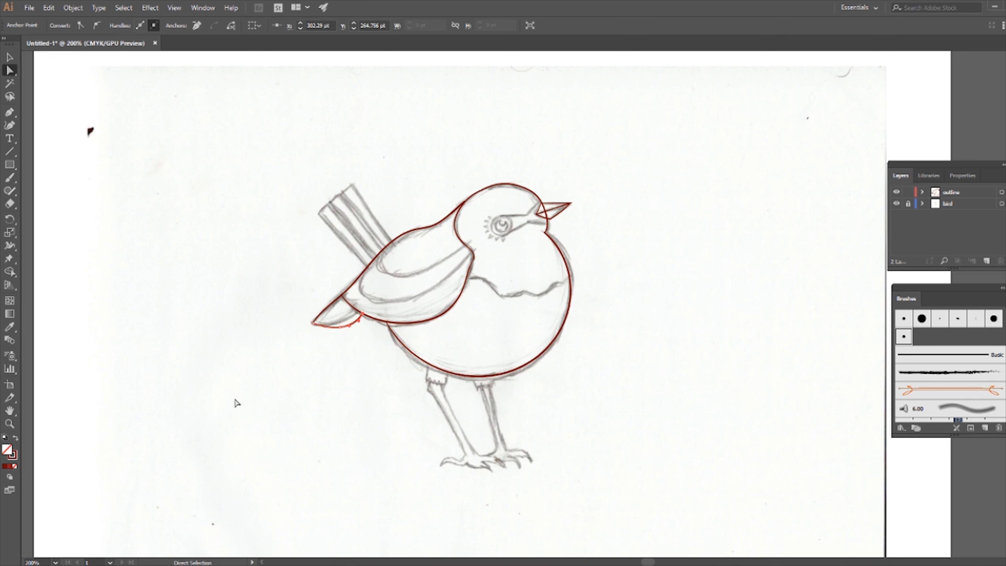
click(54, 562)
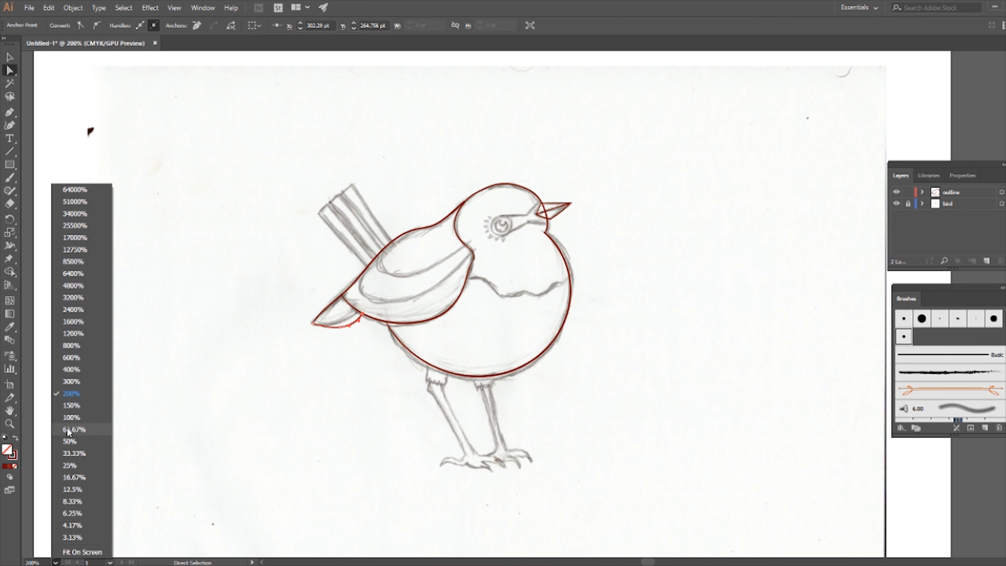
click(85, 359)
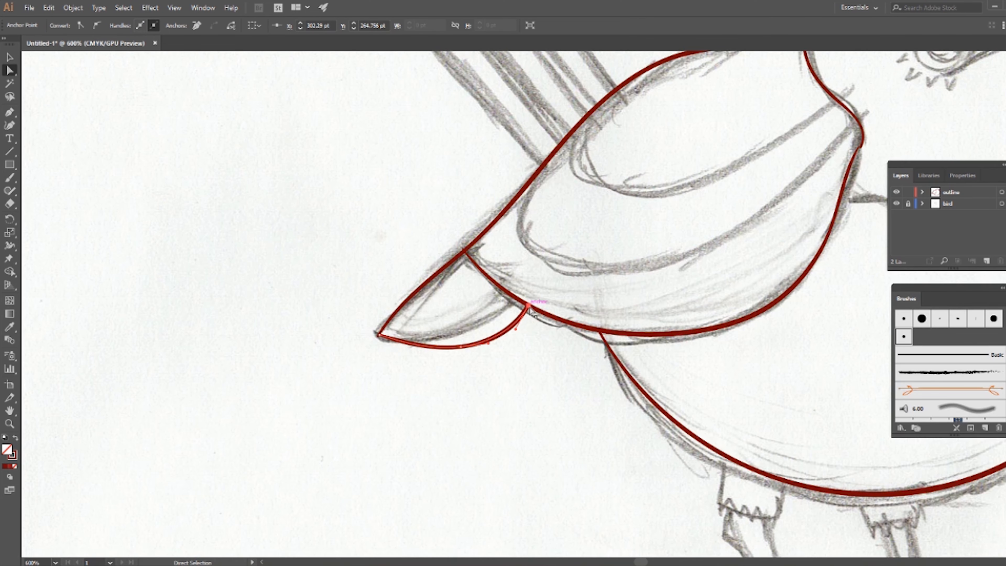
drag(528, 304, 515, 298)
drag(462, 349, 456, 340)
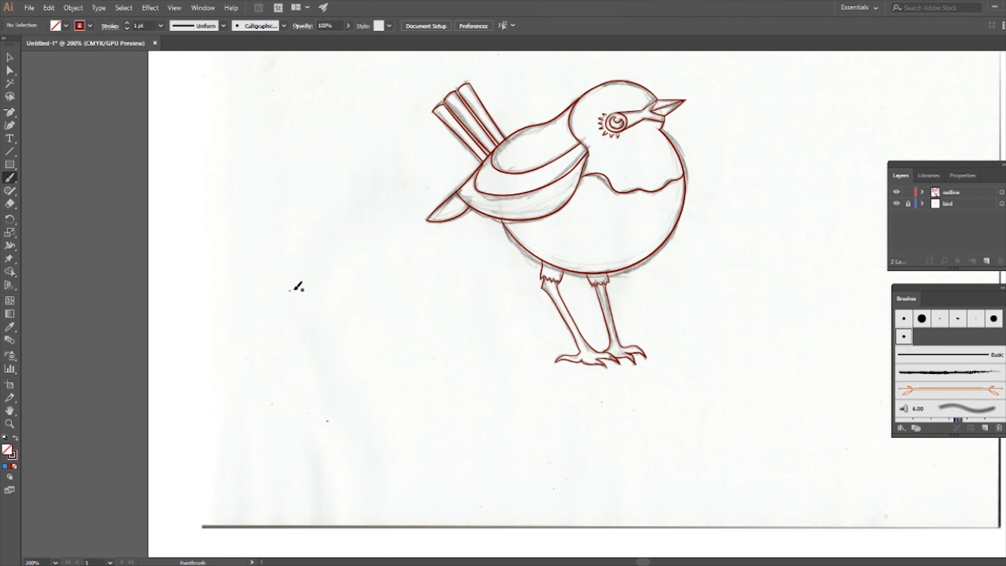
Step: Try painting a closed freehand blob beside the bird and filling it with blue, then undo both changes
mouse_move(304, 286)
mouse_down()
mouse_move(255, 347)
mouse_move(279, 359)
mouse_move(378, 326)
mouse_move(379, 289)
mouse_move(347, 305)
mouse_move(326, 289)
mouse_move(326, 271)
mouse_move(306, 288)
mouse_up()
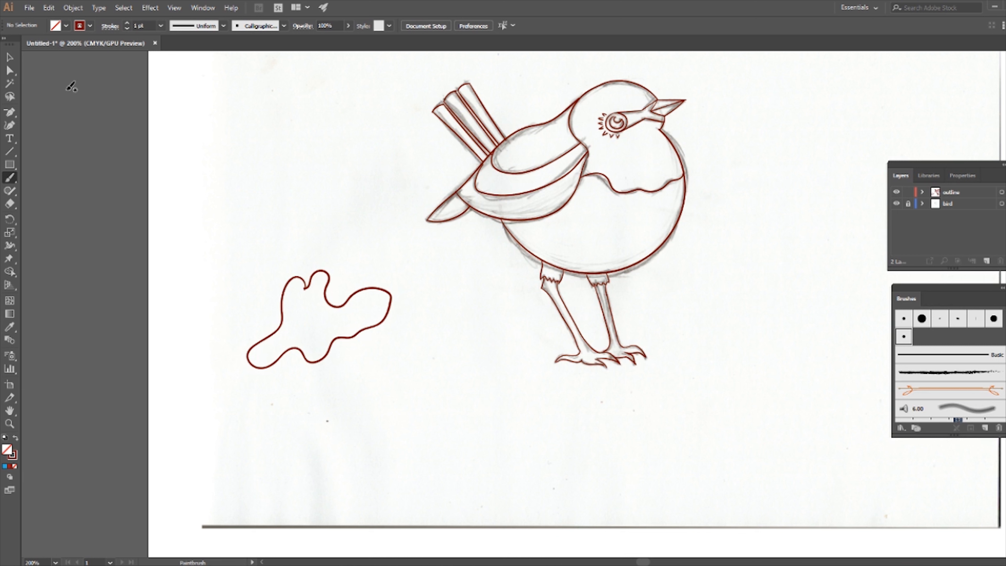
click(9, 58)
click(351, 294)
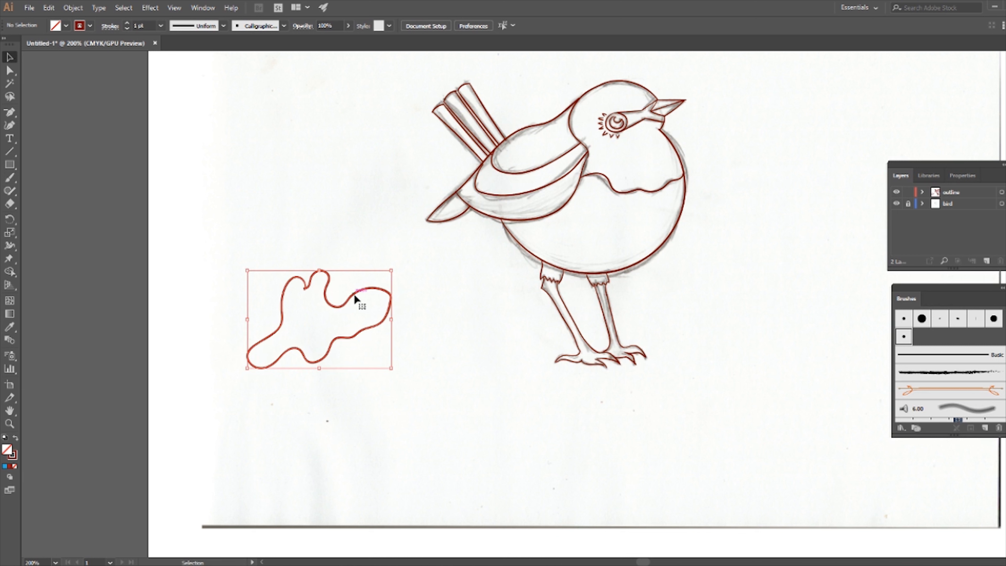
click(66, 25)
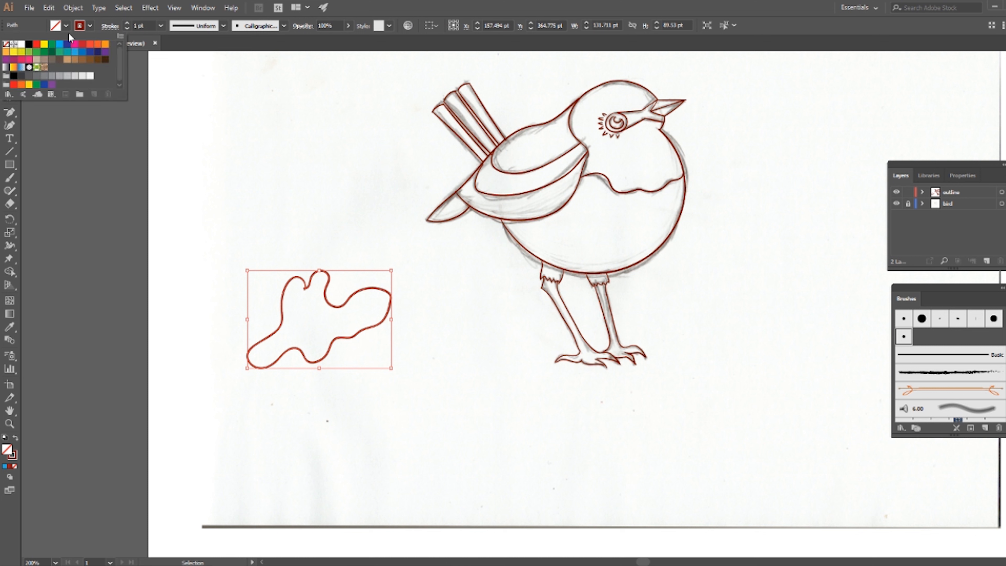
click(75, 53)
click(275, 136)
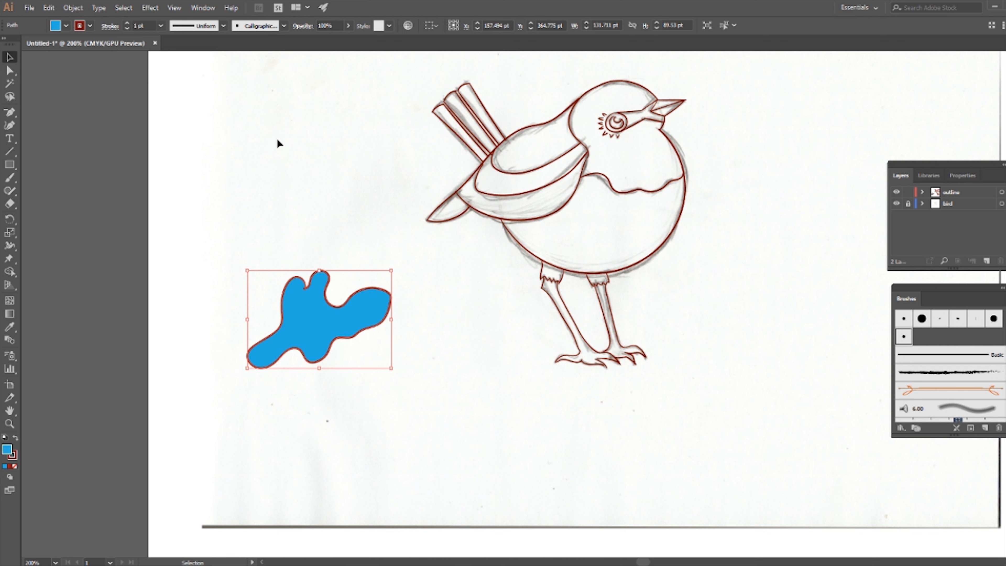
click(289, 180)
key(ctrl+z)
key(ctrl+z)
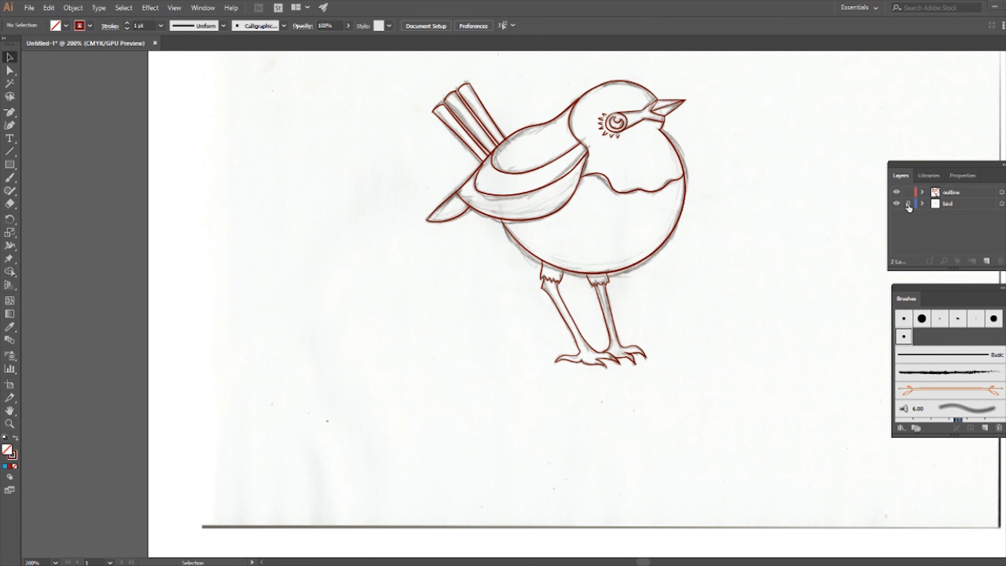
Step: Hide the bird sketch layer and add a new layer named colour above it
click(896, 203)
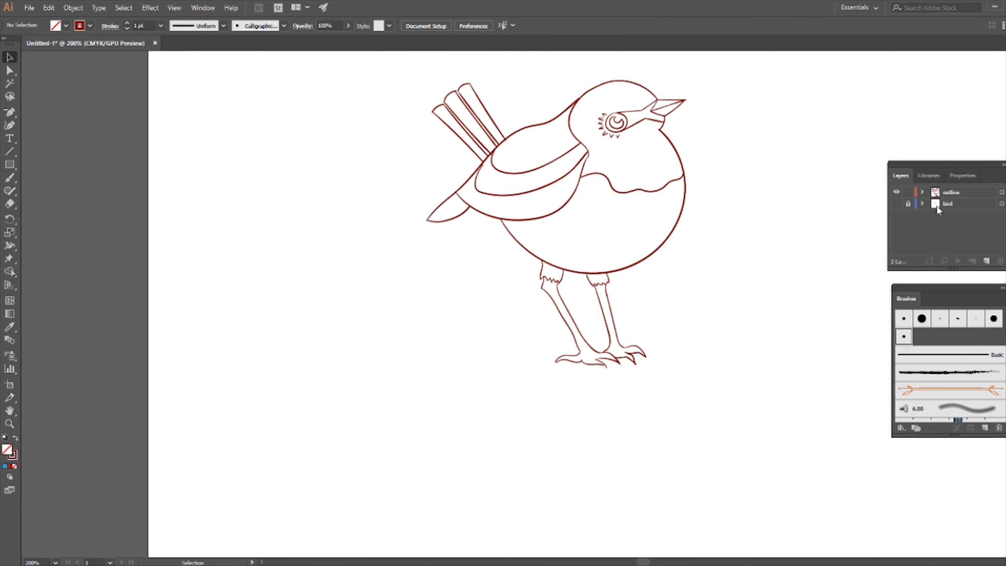
click(951, 205)
click(985, 261)
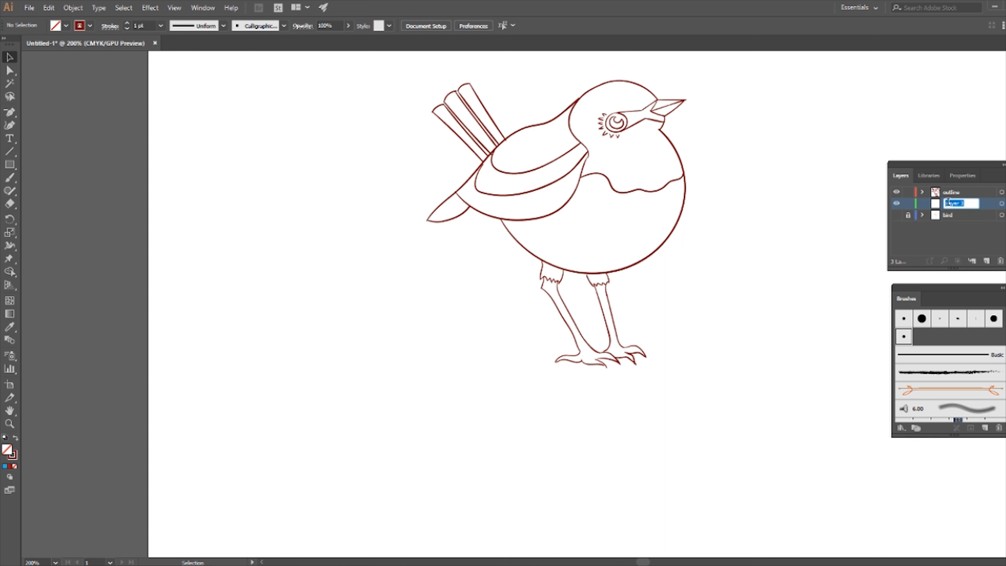
text(colour)
key(Return)
Step: Lock the outline layer and brush orange strokes into the upper beak
click(907, 194)
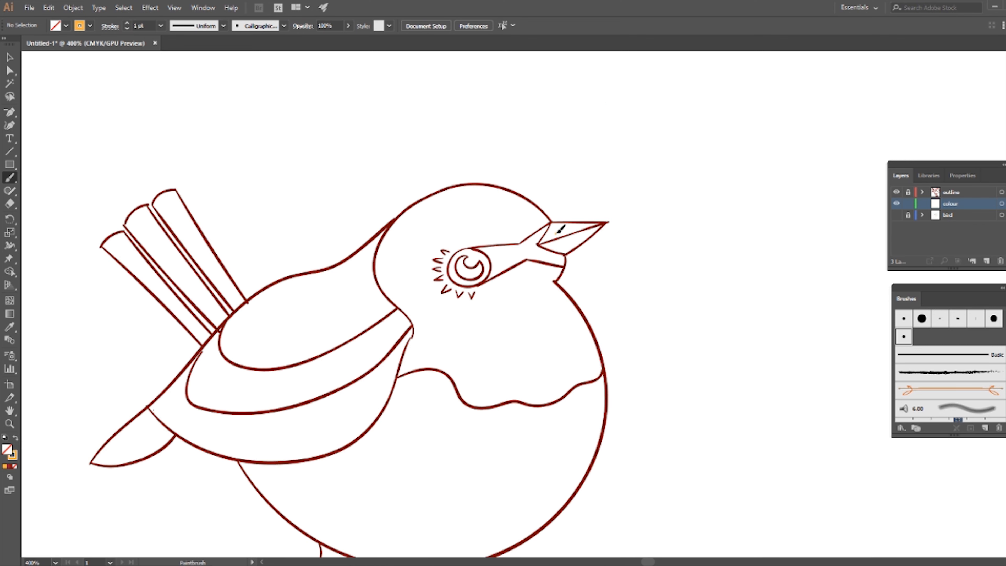
drag(552, 233, 560, 226)
drag(556, 237, 574, 226)
Step: Zoom the beak to 1200%, select the orange beak strokes and delete them
click(9, 57)
click(56, 562)
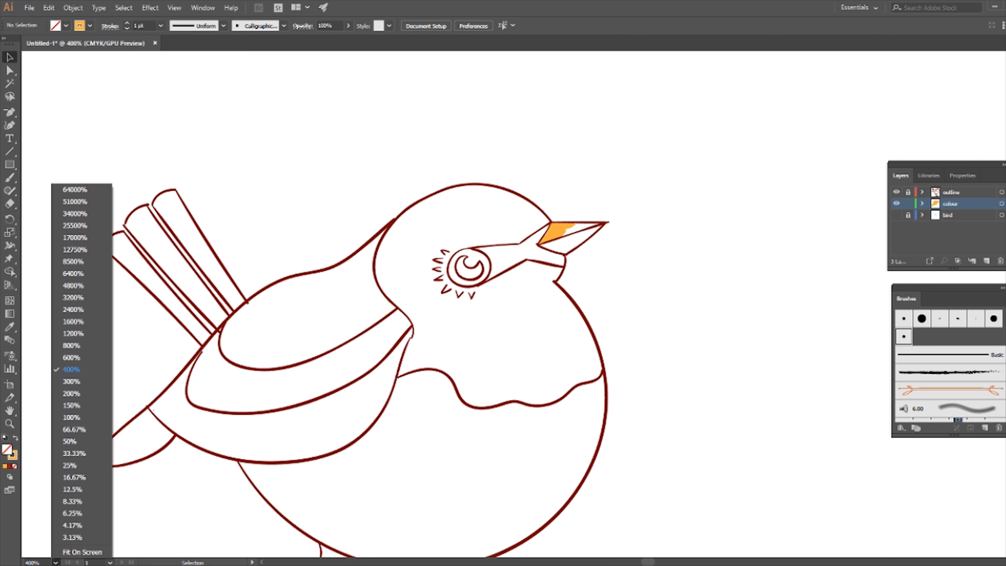
click(90, 333)
scroll(414, 368, up, 5)
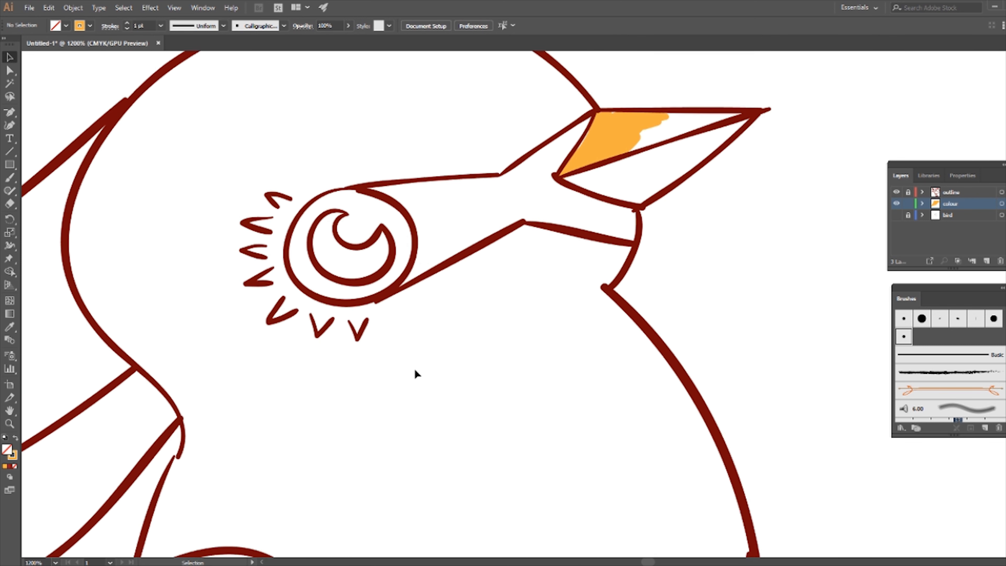
click(602, 231)
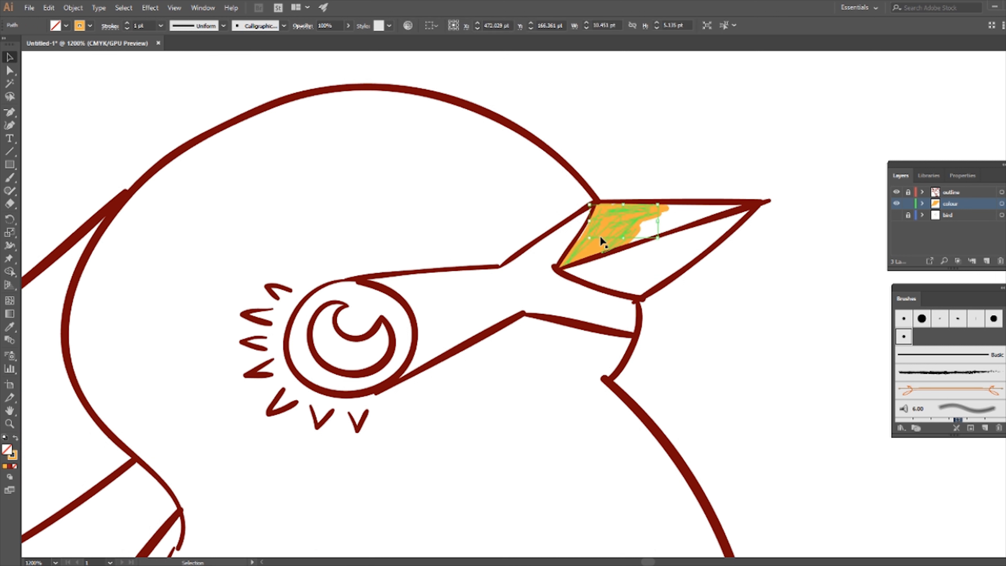
click(617, 228)
click(588, 254)
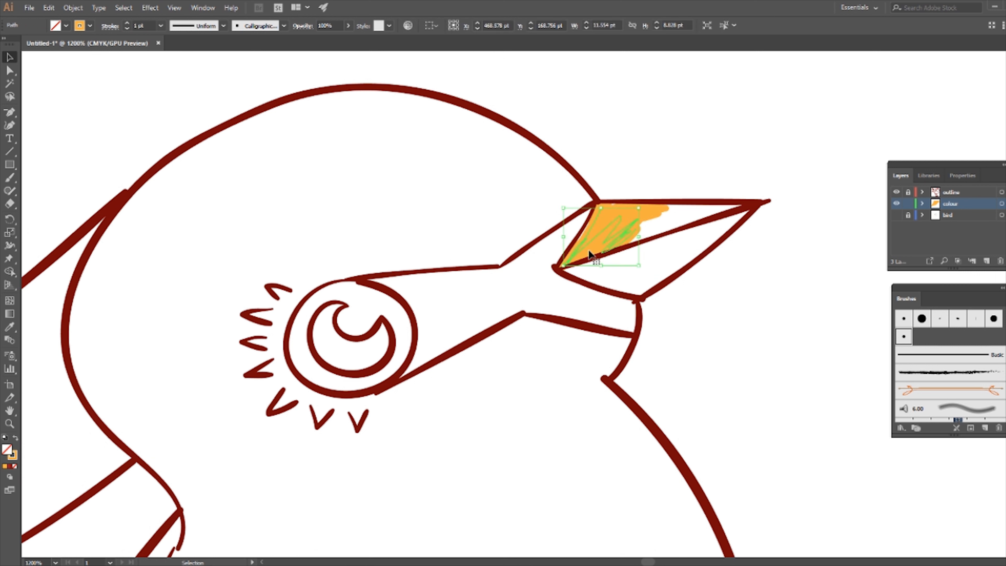
click(742, 313)
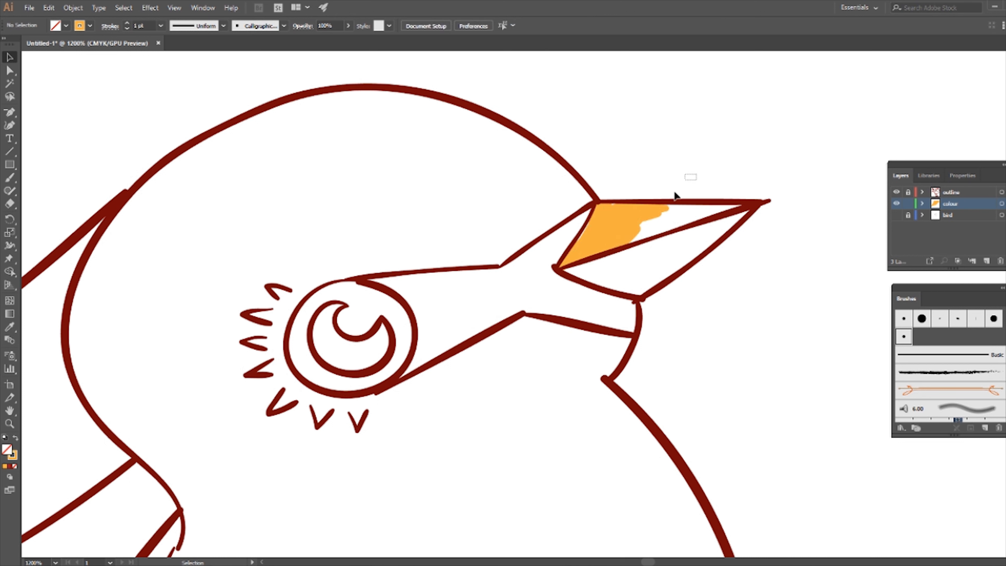
drag(676, 194, 546, 298)
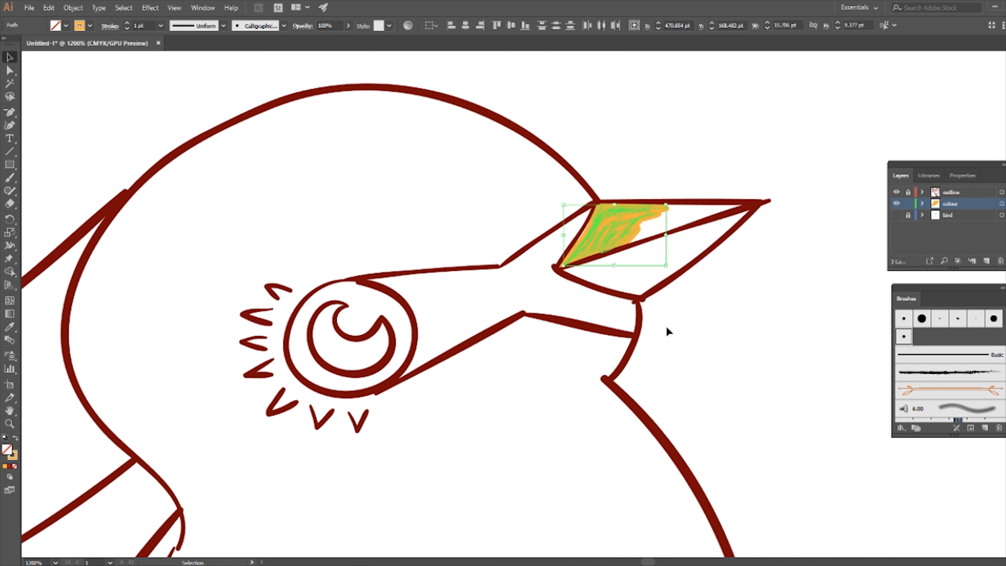
key(Delete)
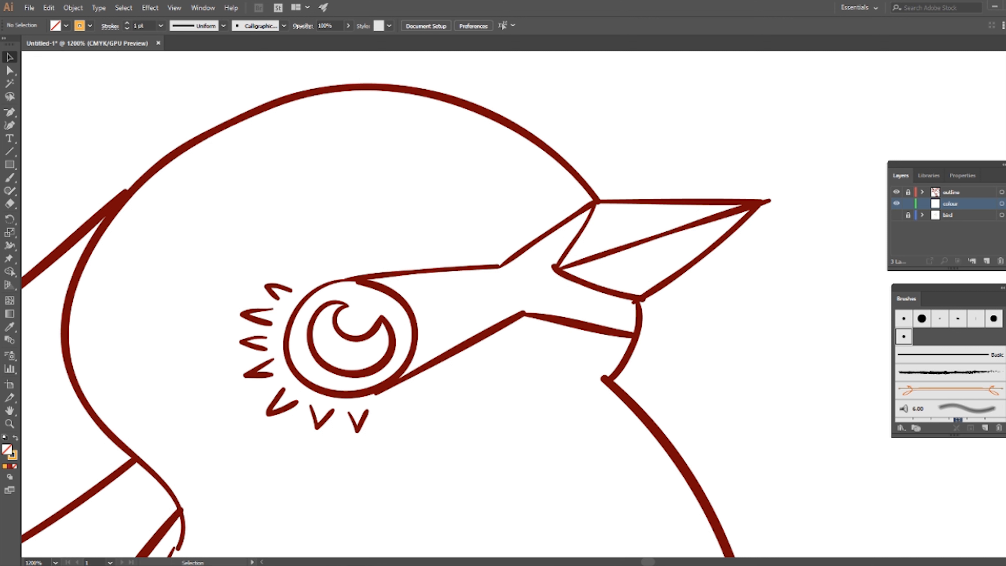
Step: Switch to the Blob Brush tool and start creating a new calligraphic brush
drag(9, 177, 39, 192)
click(1002, 289)
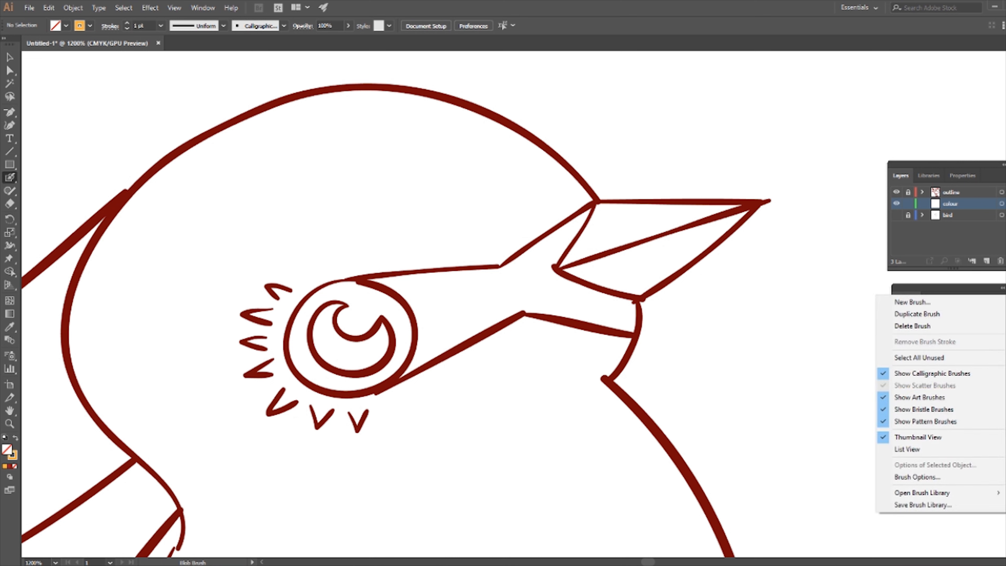
click(952, 303)
click(503, 368)
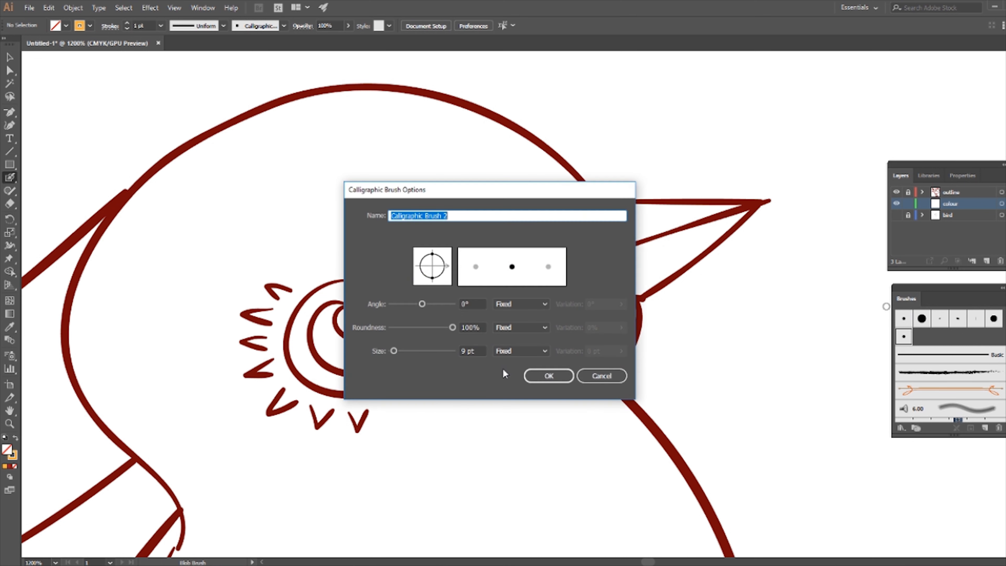
Step: Set the calligraphic brush size to 5 pt with Pressure variation, raise the variation, and save the brush
drag(466, 348, 453, 351)
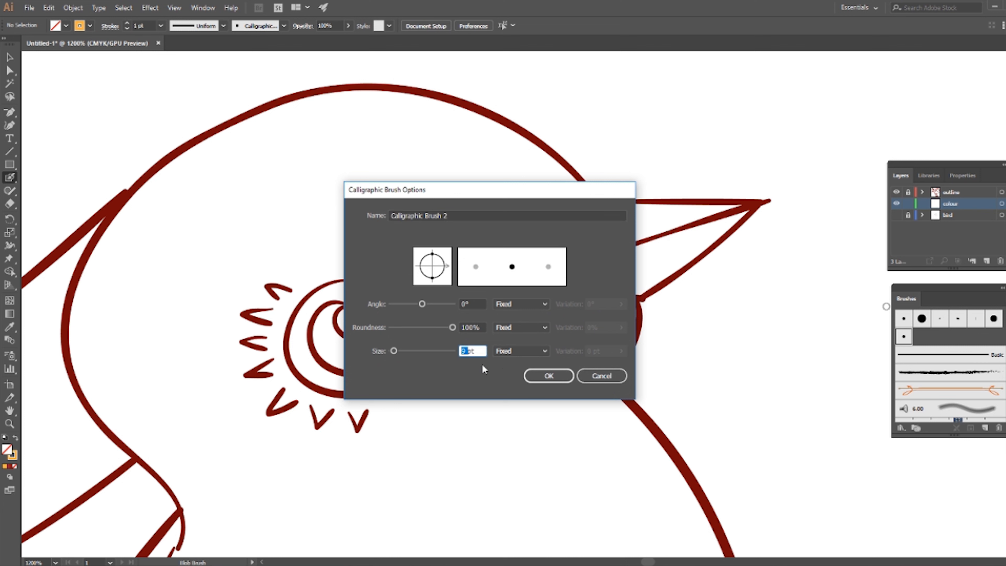
text(5)
click(521, 351)
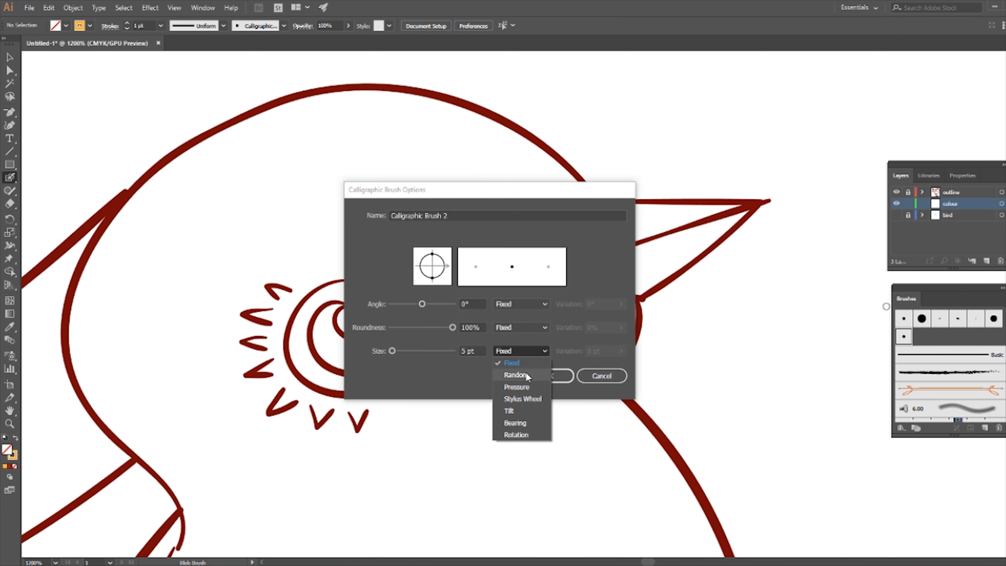
click(527, 384)
click(622, 351)
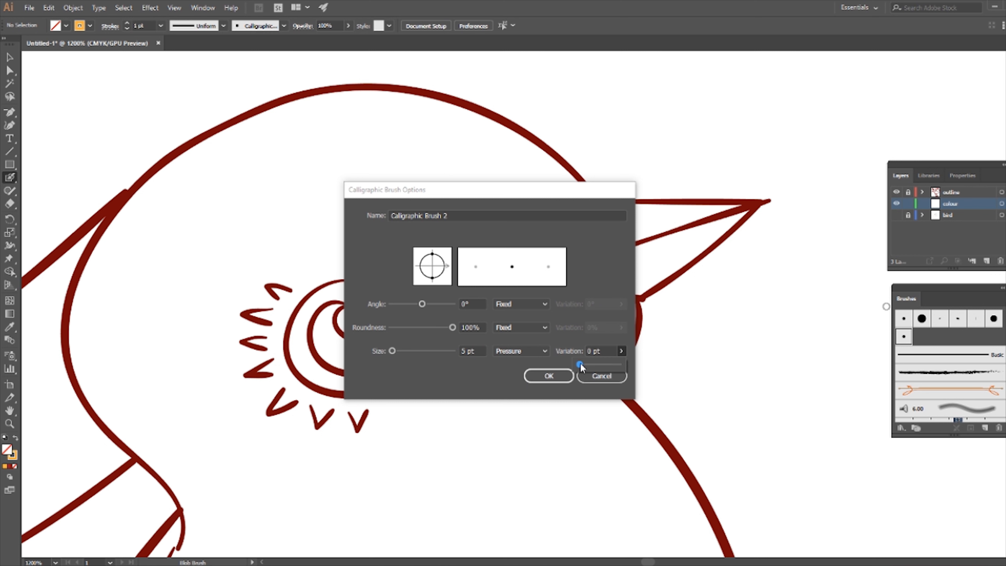
drag(602, 364, 624, 365)
click(549, 378)
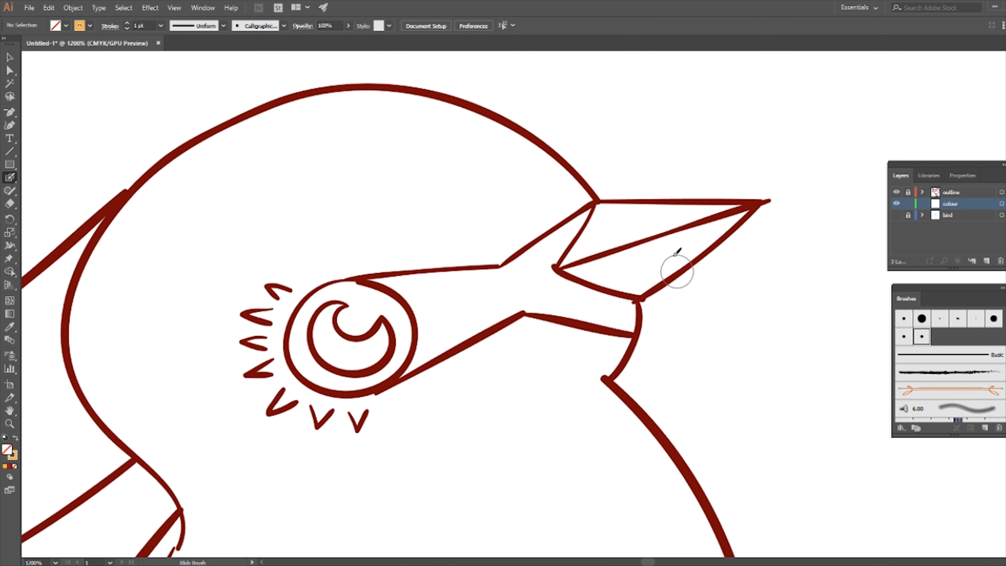
Step: Shrink the brush size and paint an orange blob inside the upper beak with the Blob Brush
key(bracketleft)
key(bracketleft)
key(bracketleft)
key(bracketleft)
mouse_move(605, 222)
mouse_down()
mouse_move(604, 236)
mouse_move(560, 265)
mouse_move(612, 220)
mouse_up()
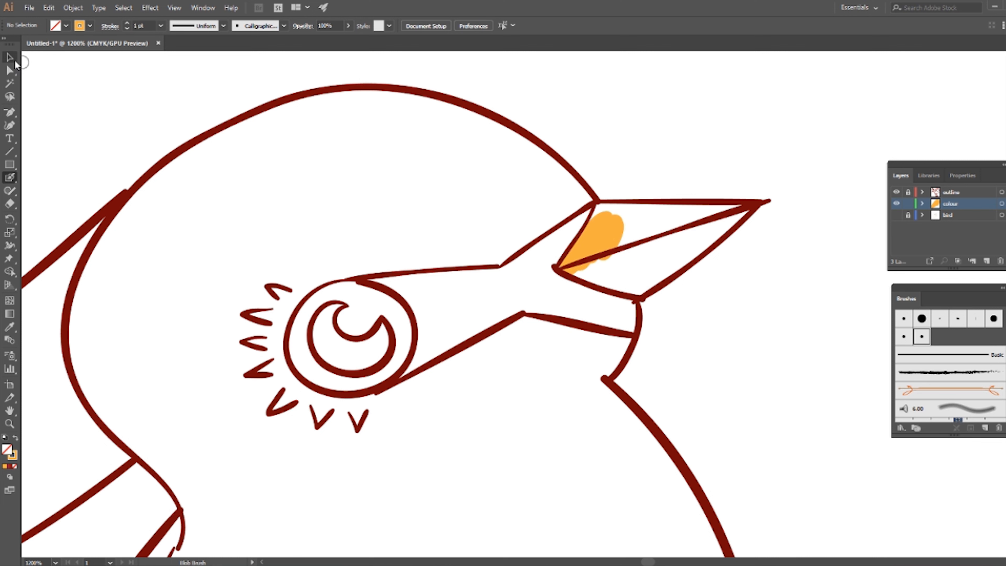
Step: Zoom to 2400% and drag an anchor point of the orange blob toward the beak tip
click(15, 61)
click(601, 235)
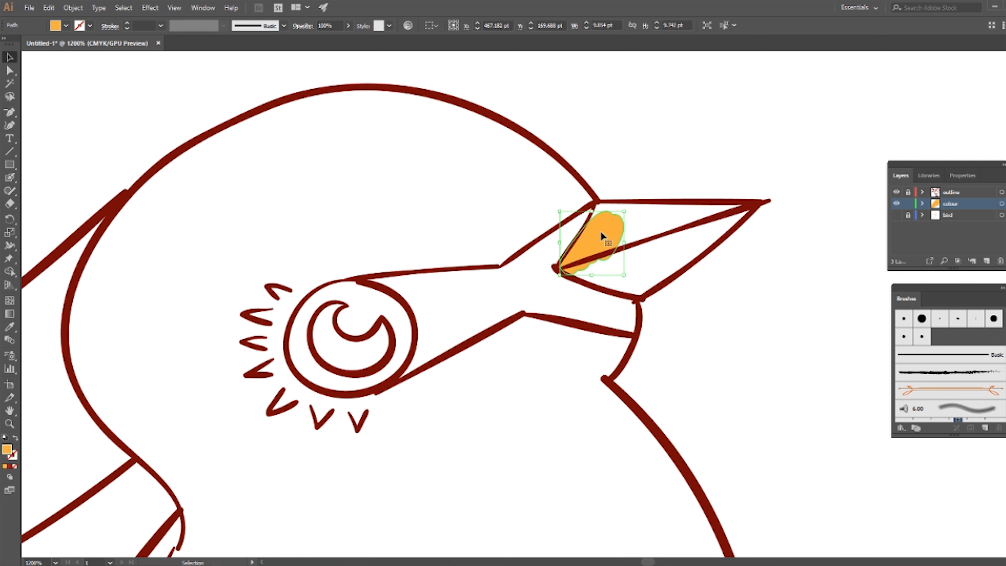
click(55, 561)
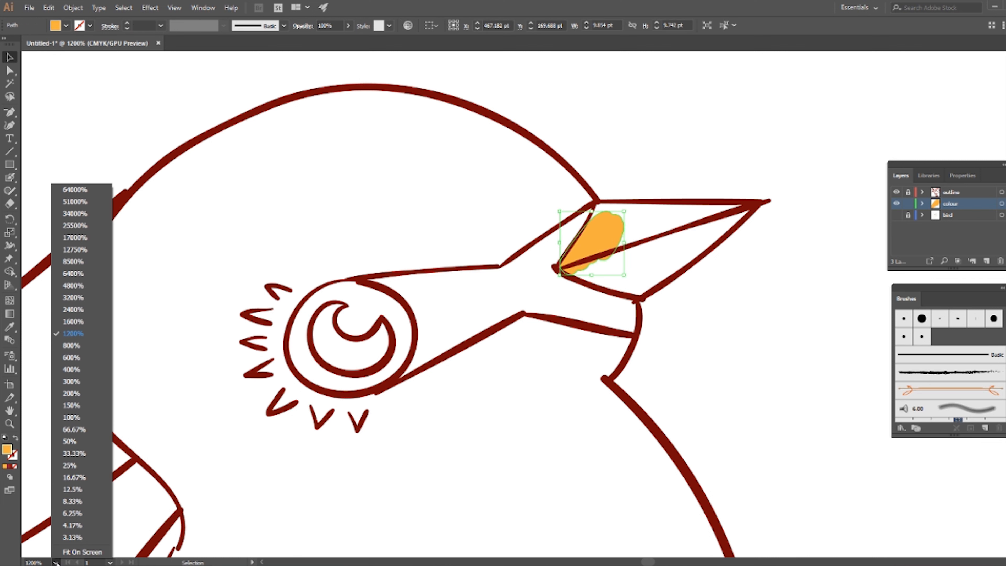
click(78, 309)
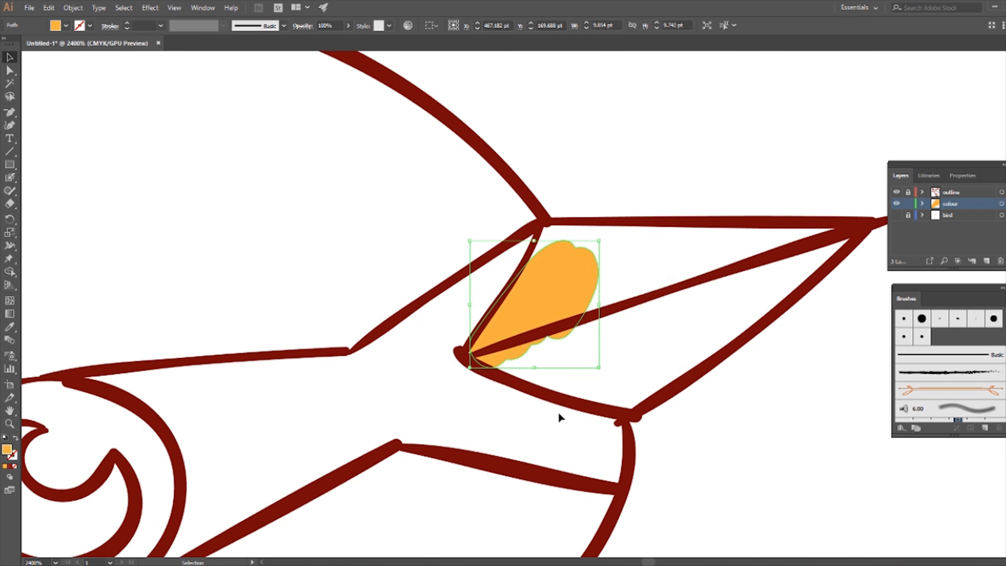
click(9, 71)
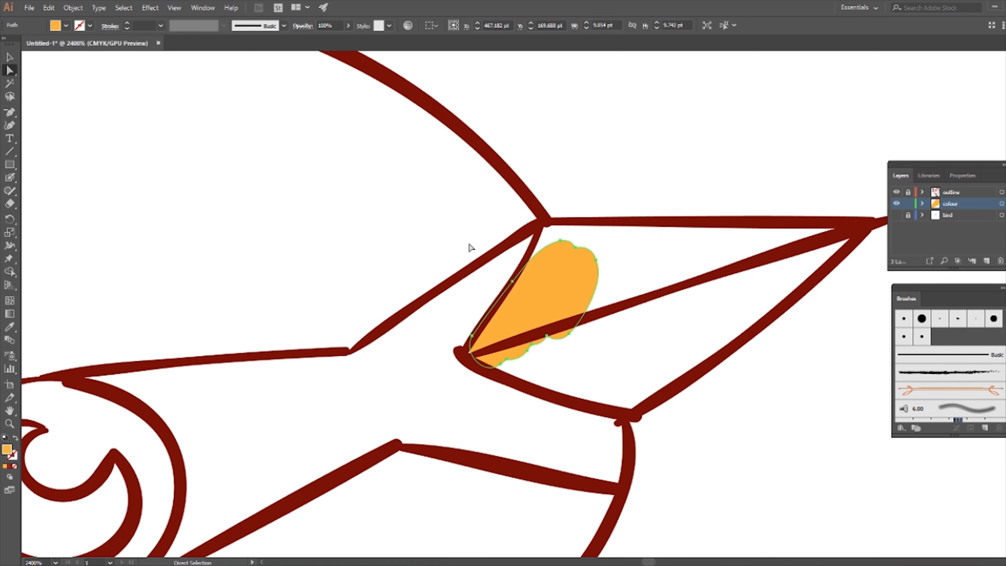
drag(596, 261, 710, 247)
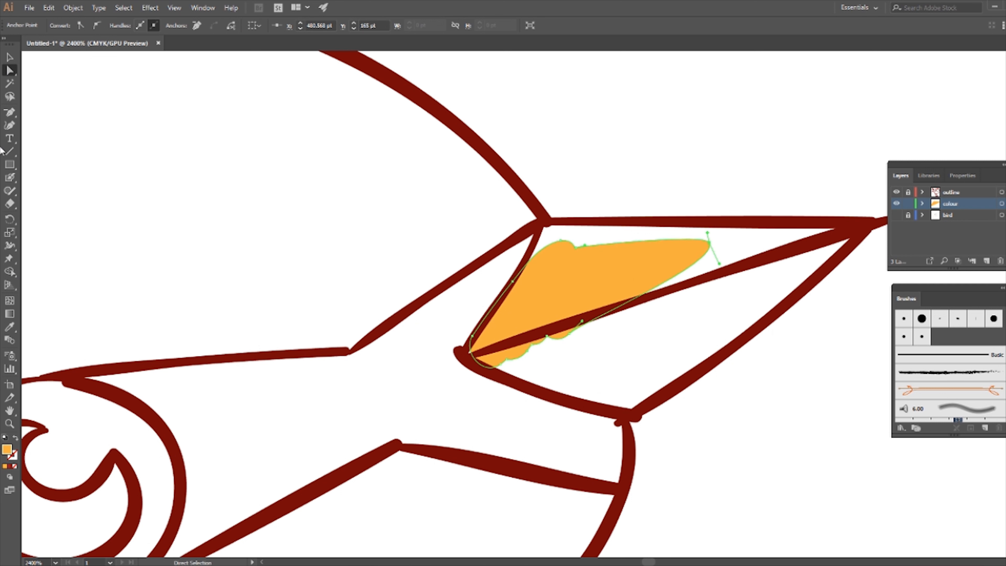
Step: Switch back to the Blob Brush and paint orange across the rest of the upper beak
click(11, 63)
click(10, 178)
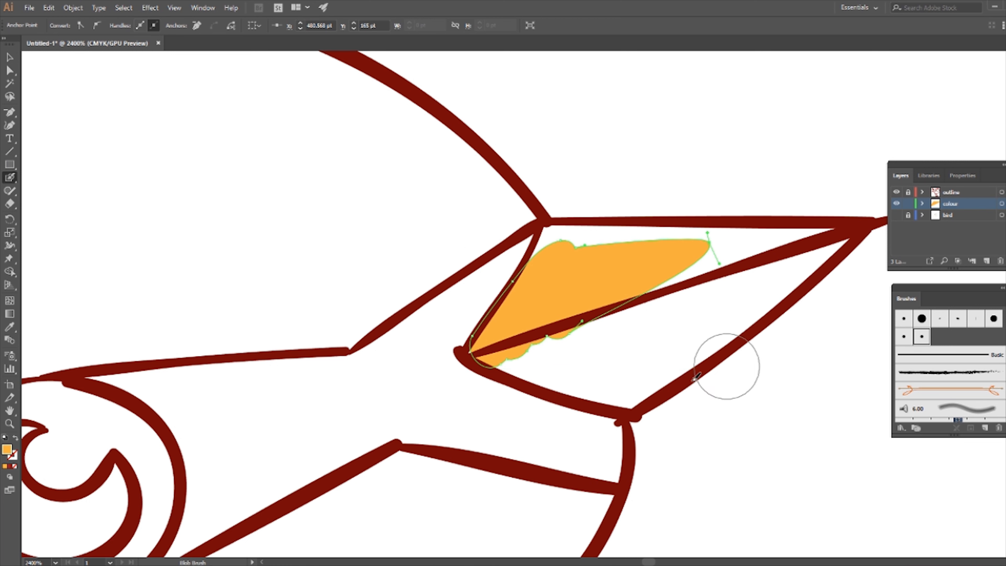
mouse_move(723, 364)
mouse_down()
mouse_move(602, 231)
mouse_move(763, 209)
mouse_move(824, 219)
mouse_move(828, 229)
mouse_move(778, 244)
mouse_up()
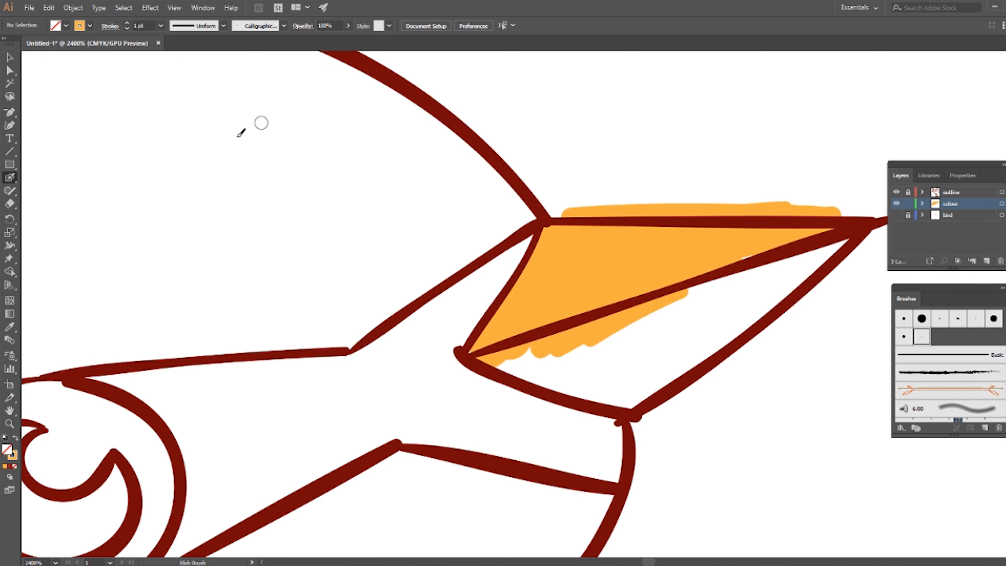
Step: Shrink the Eraser and erase the orange spilling above the beak's upper edge
click(11, 204)
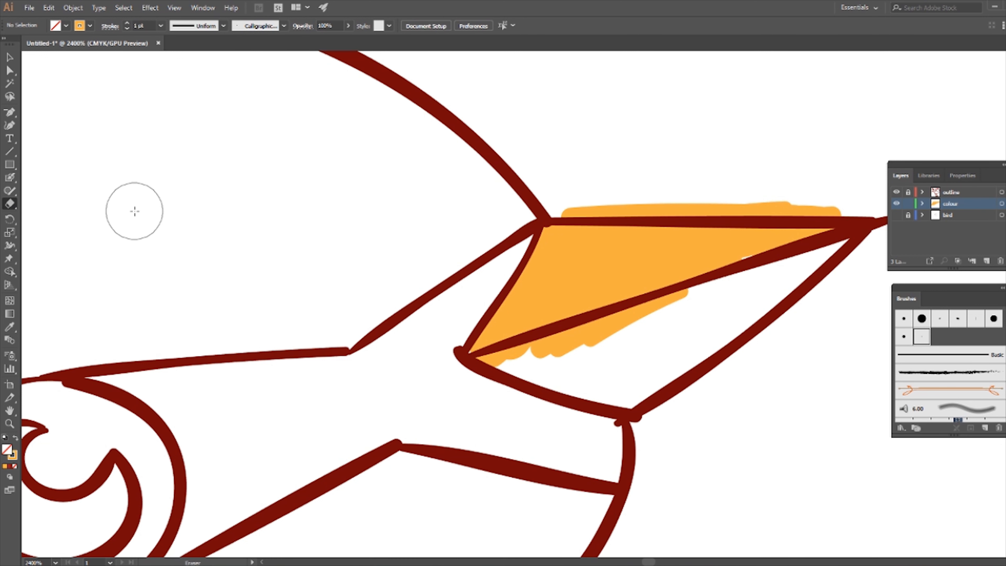
key(bracketleft)
key(bracketleft)
key(bracketleft)
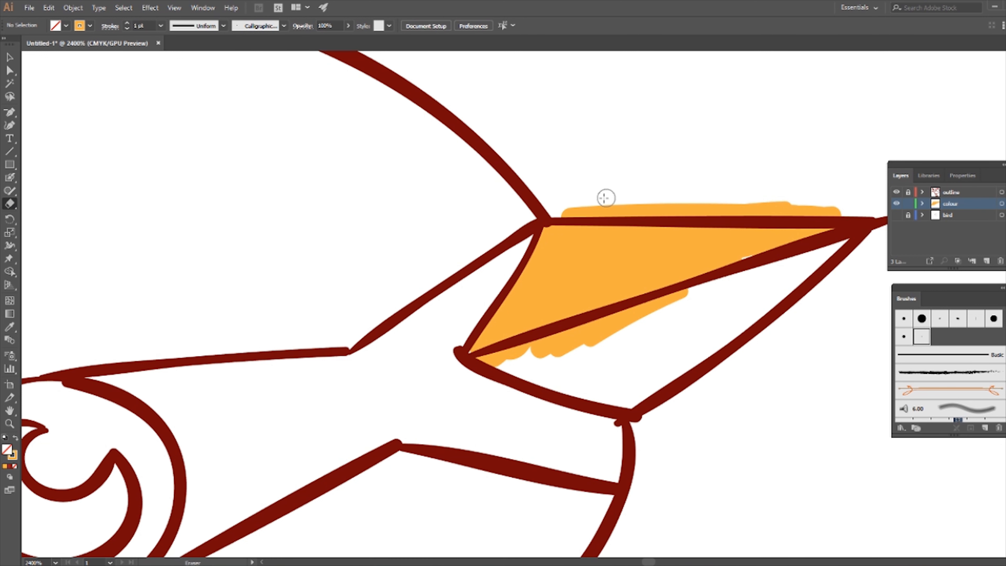
mouse_move(558, 208)
mouse_down()
mouse_move(653, 195)
mouse_move(552, 213)
mouse_move(664, 197)
mouse_move(582, 209)
mouse_move(773, 207)
mouse_move(746, 210)
mouse_up()
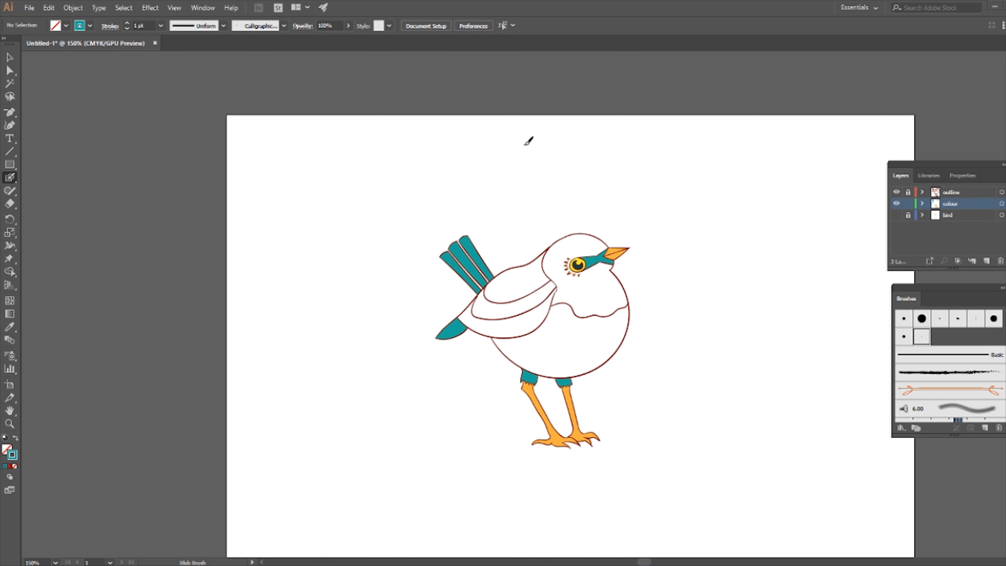
Step: Open the Gradient and Swatches panels and arrange them beside the Layers panel
click(203, 8)
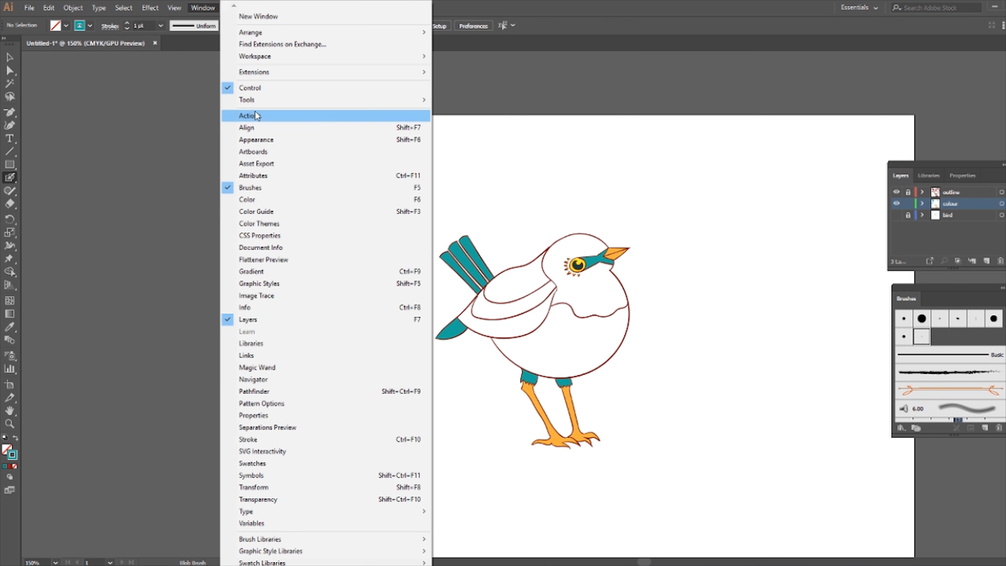
click(281, 272)
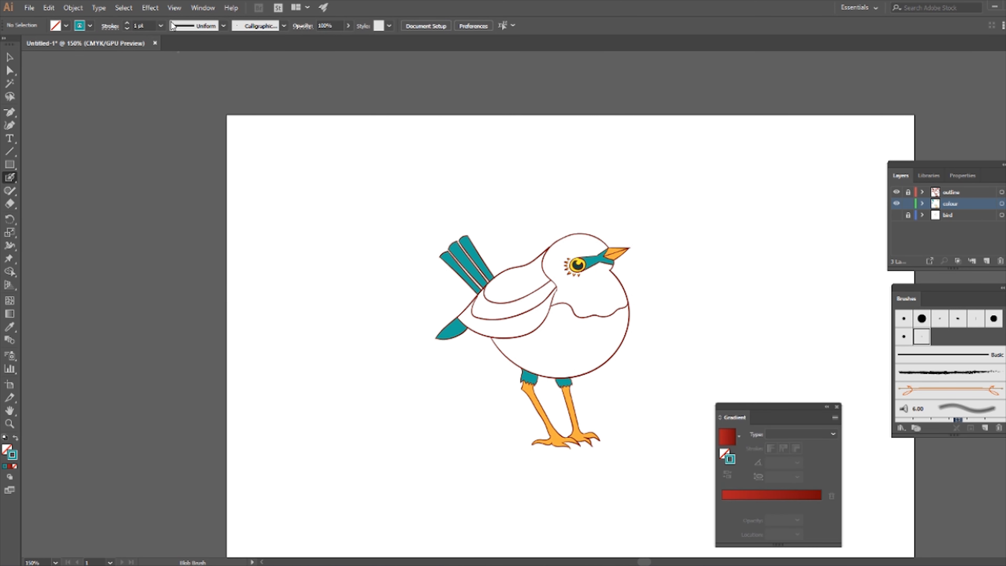
click(203, 7)
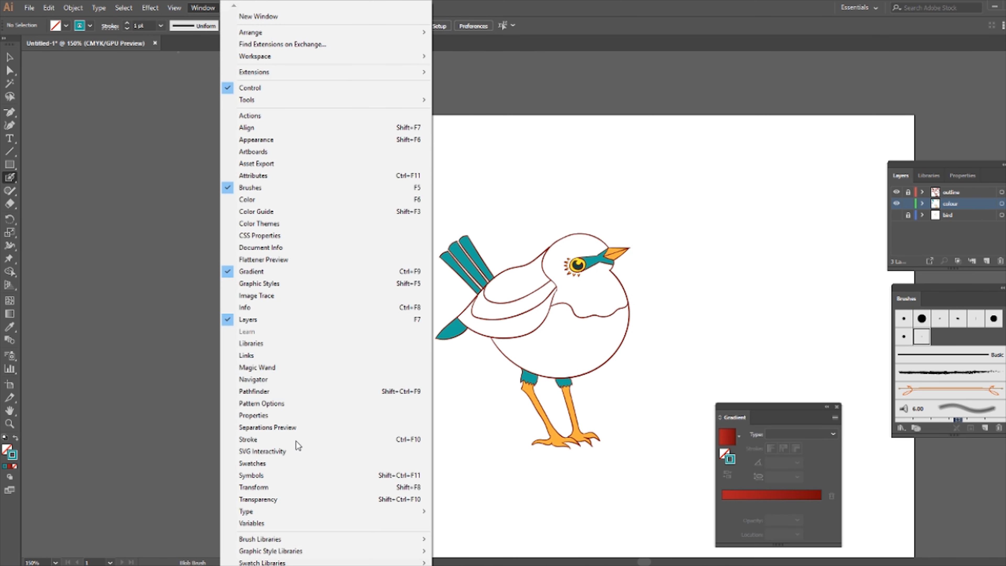
click(296, 462)
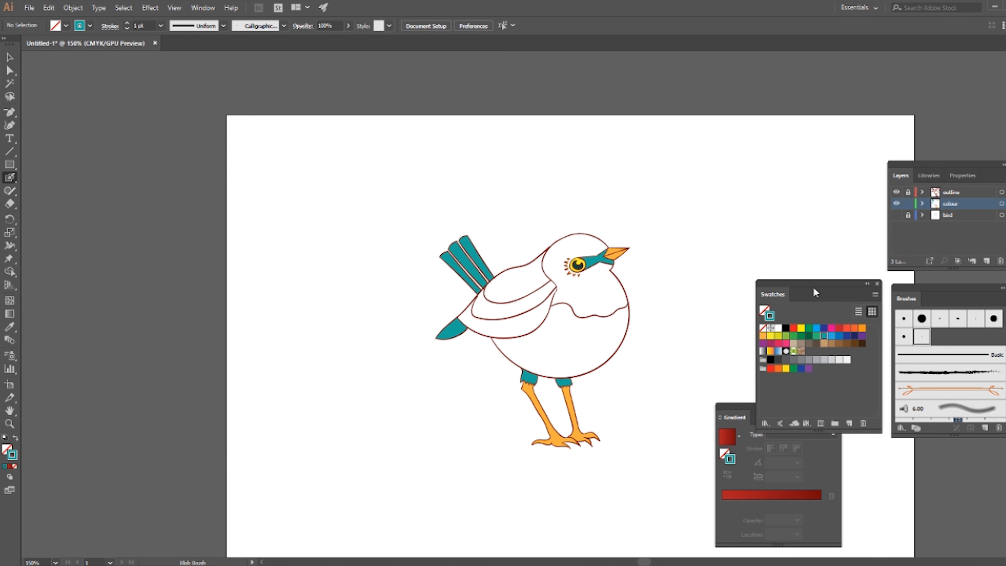
drag(813, 286, 798, 165)
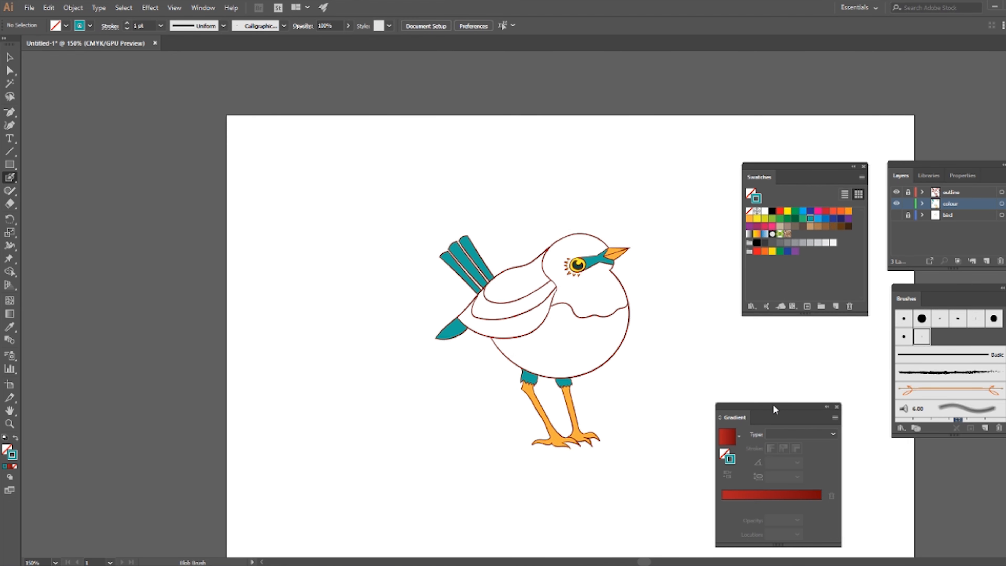
drag(773, 404, 802, 333)
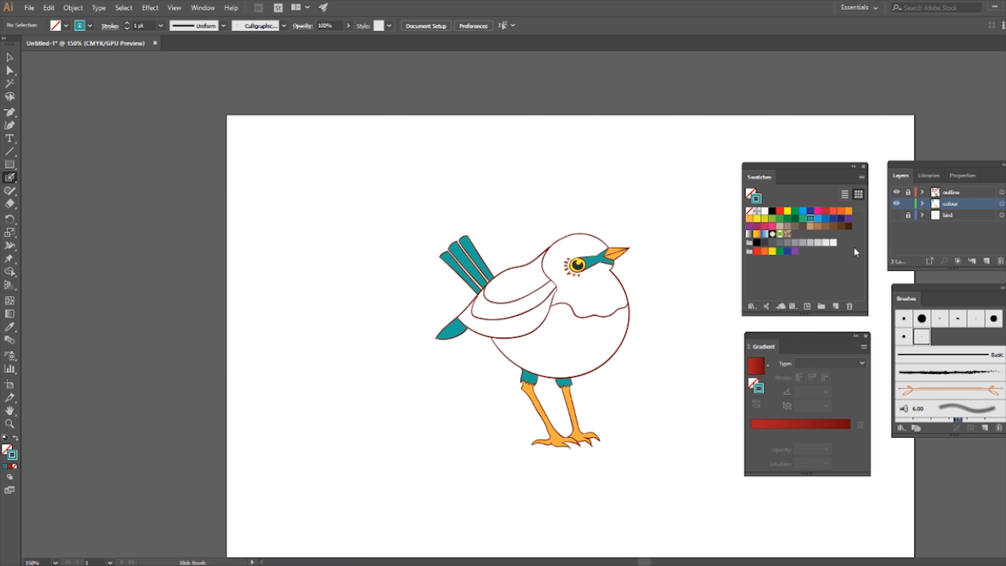
click(862, 177)
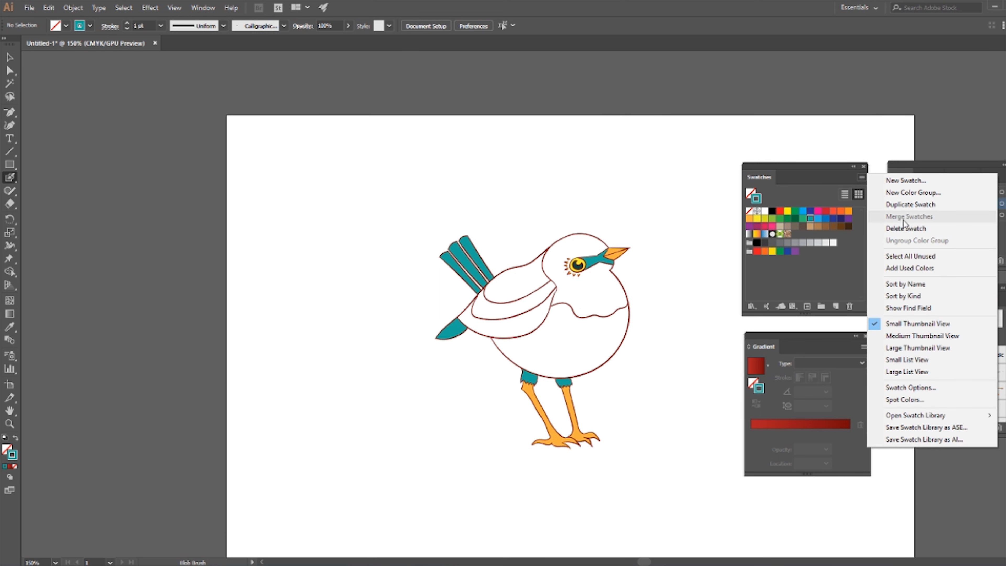
mouse_move(916, 415)
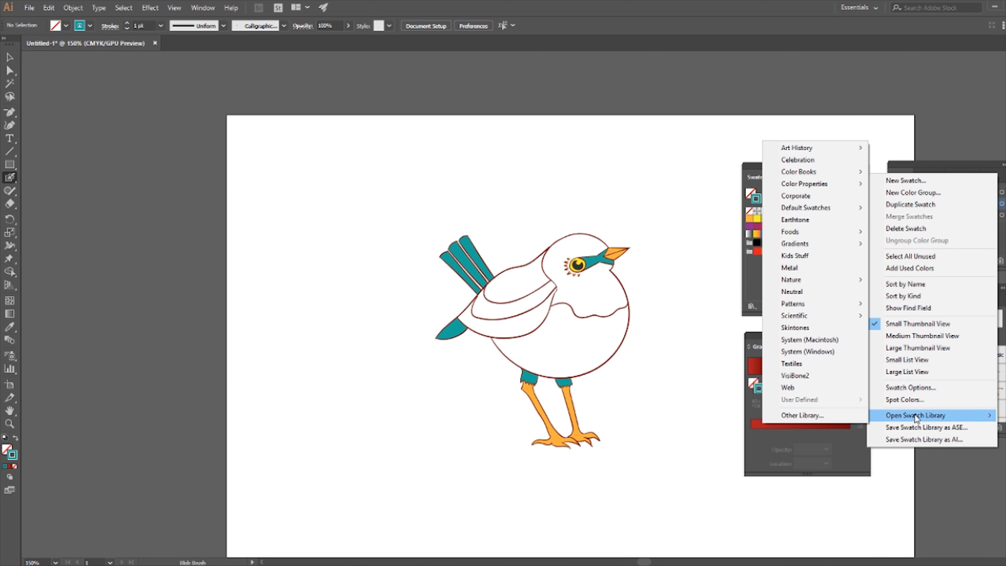
mouse_move(833, 250)
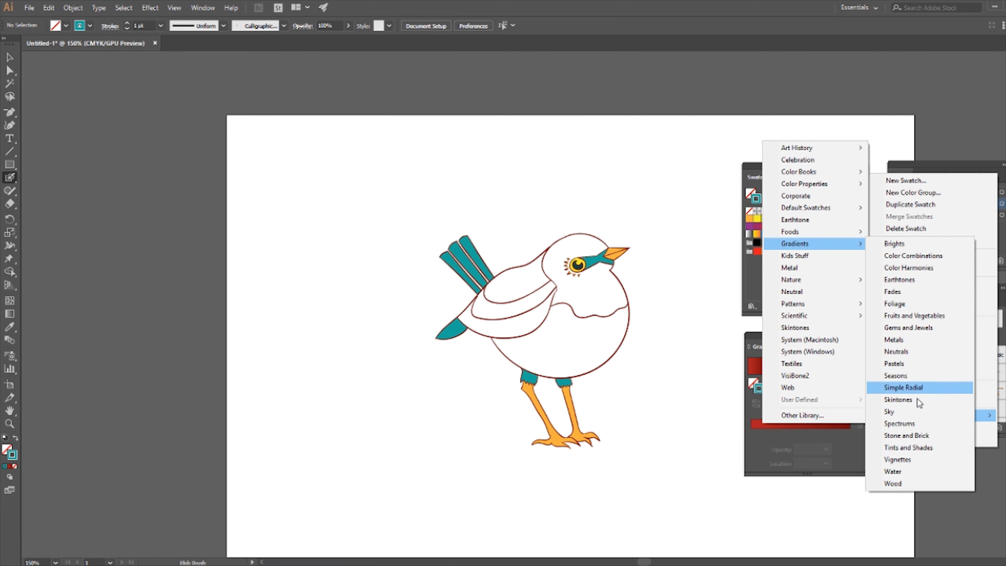
click(754, 274)
Step: Reset to default colours and set the fill to a light purple in the Color Picker
key(d)
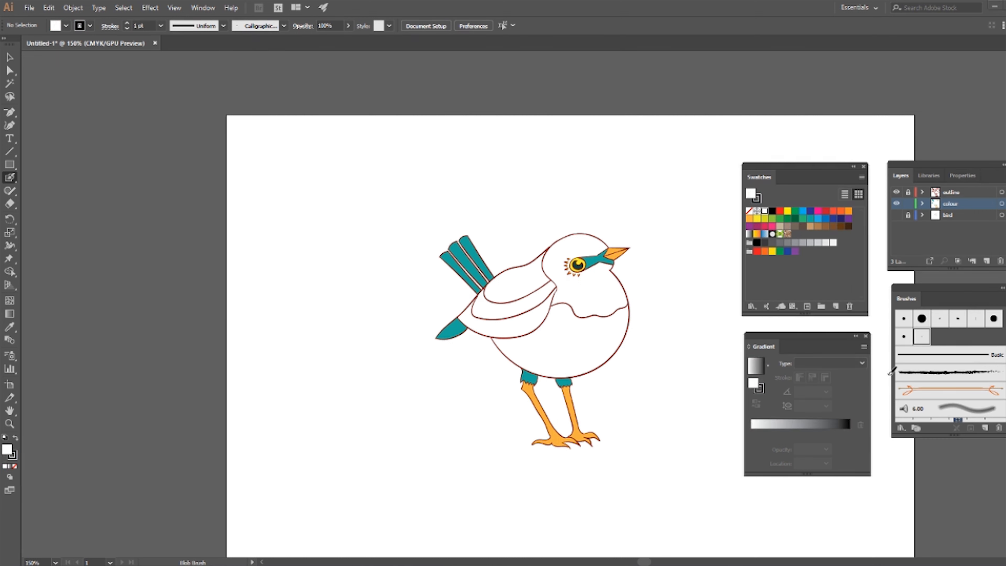
double_click(753, 386)
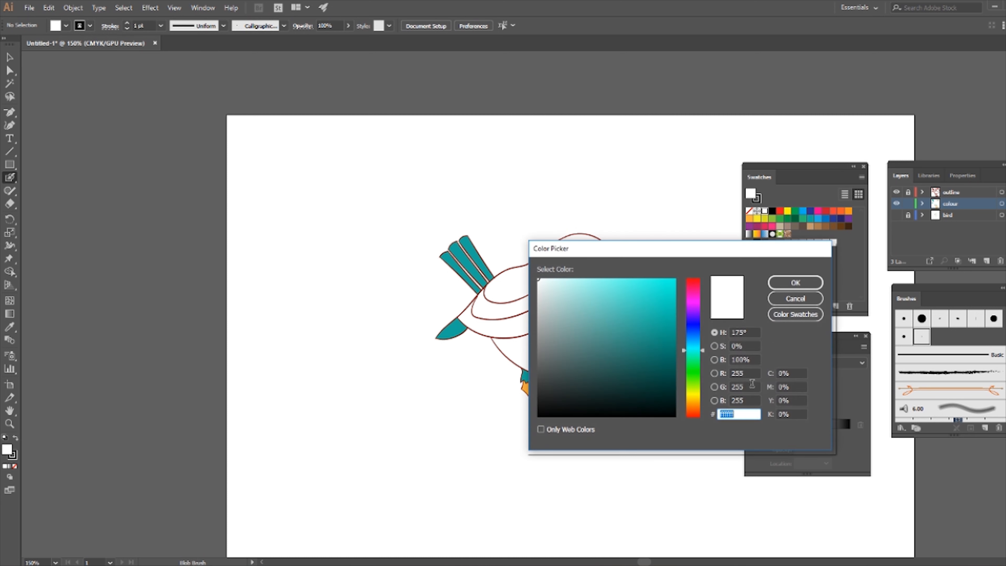
click(695, 309)
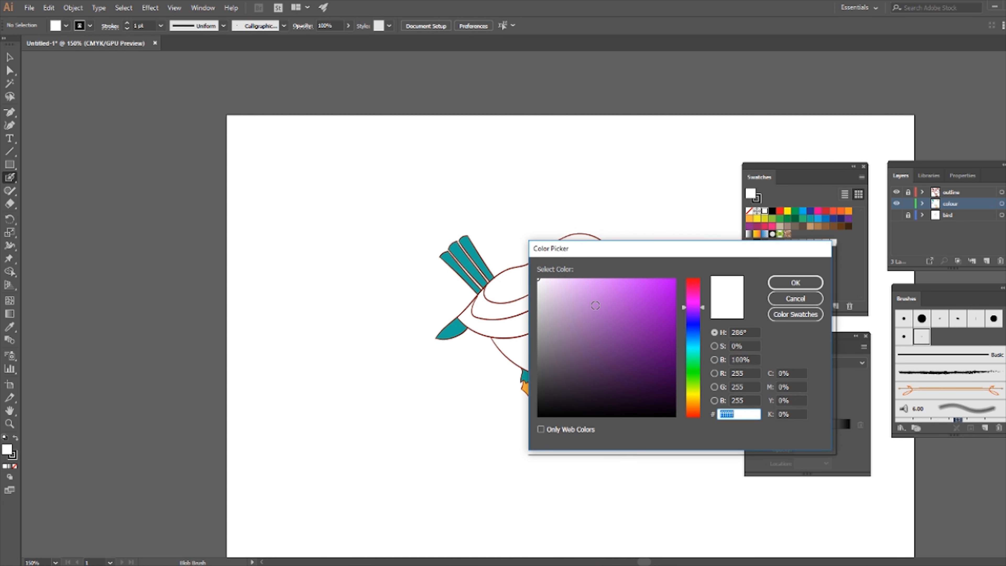
click(594, 305)
click(796, 282)
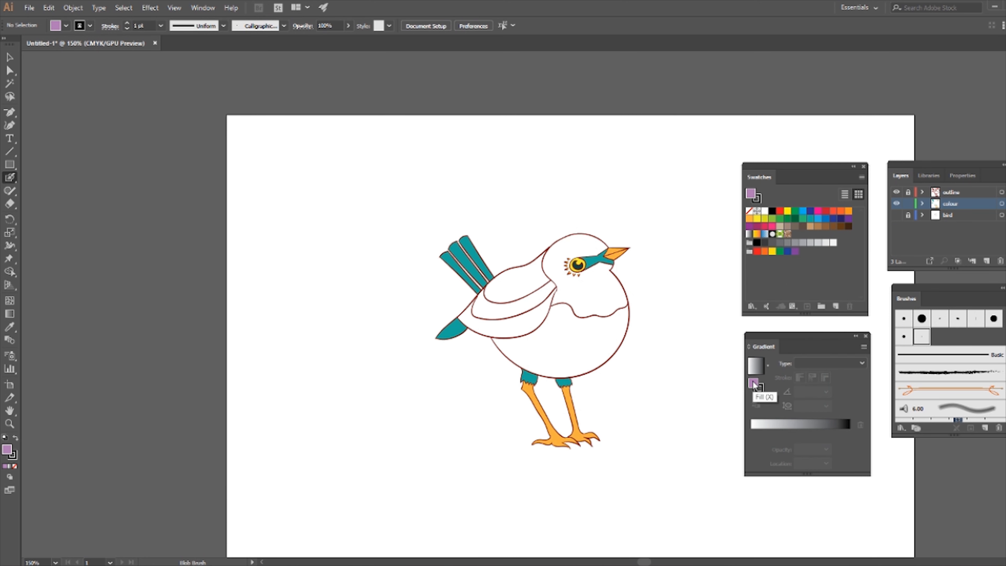
Step: Apply a linear gradient fill and replace its black end stop with a copy of the purple stop
click(752, 425)
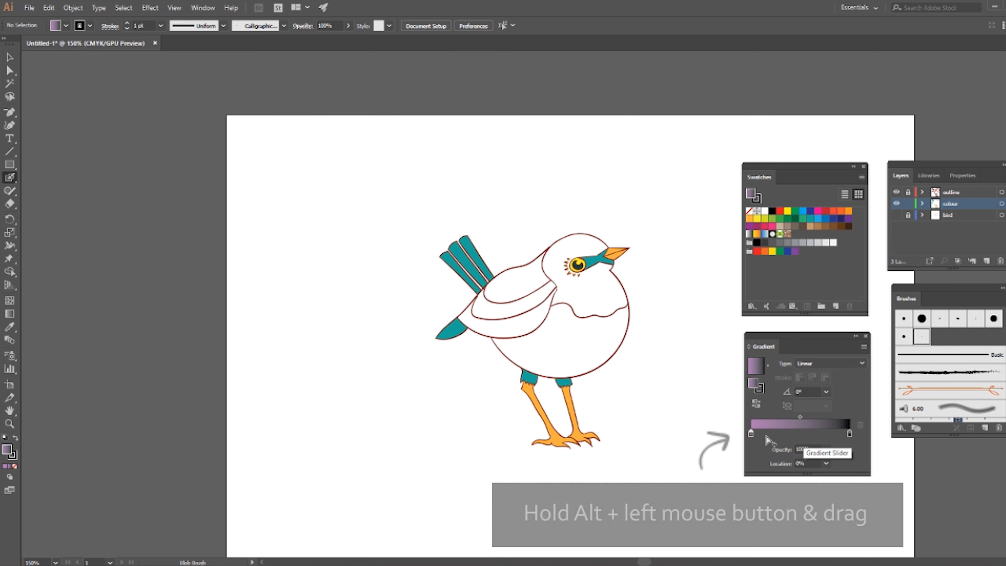
drag(752, 433, 783, 433)
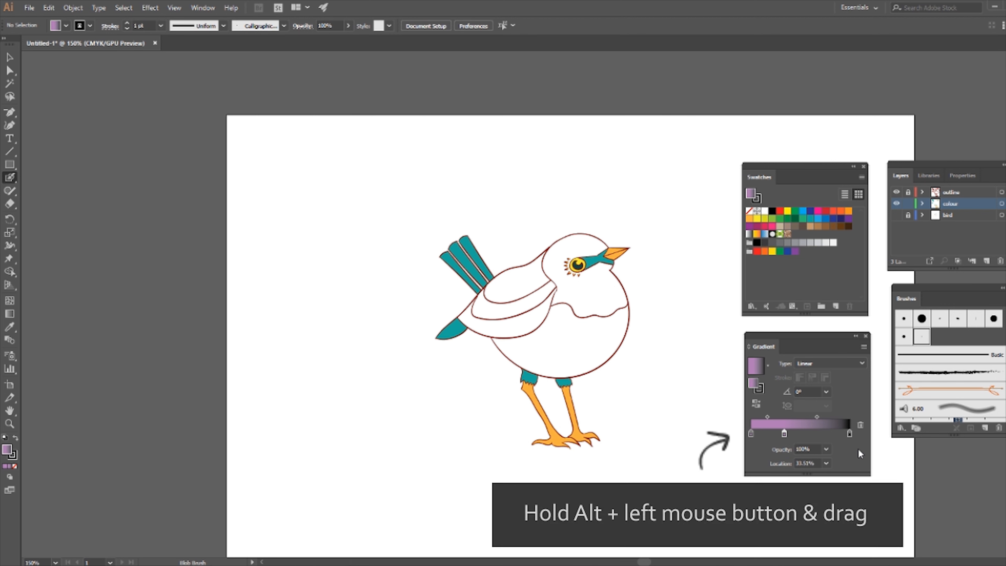
drag(849, 433, 850, 449)
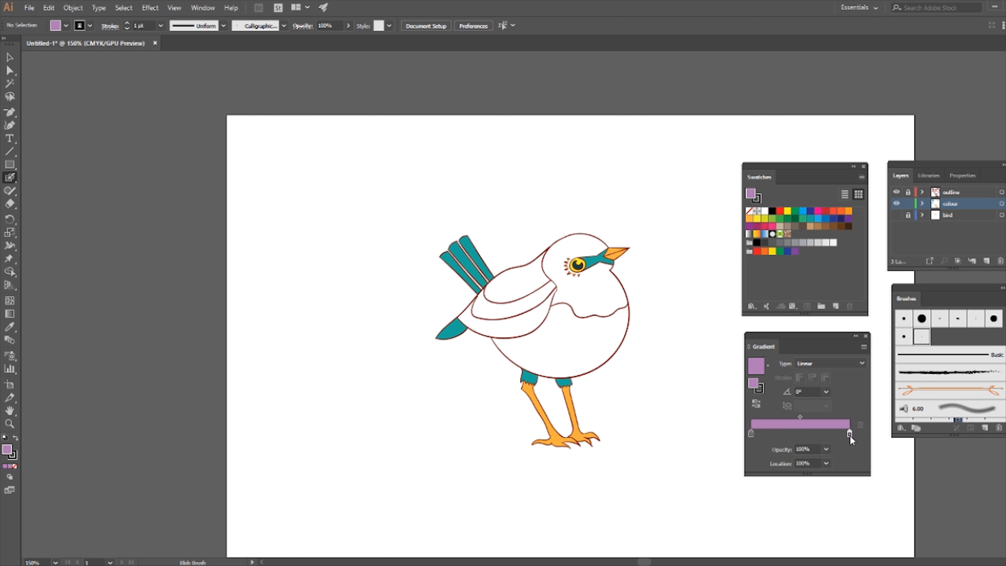
Step: Darken the gradient's end stop to a deep purple with Y at 24% and K at 64%
double_click(849, 433)
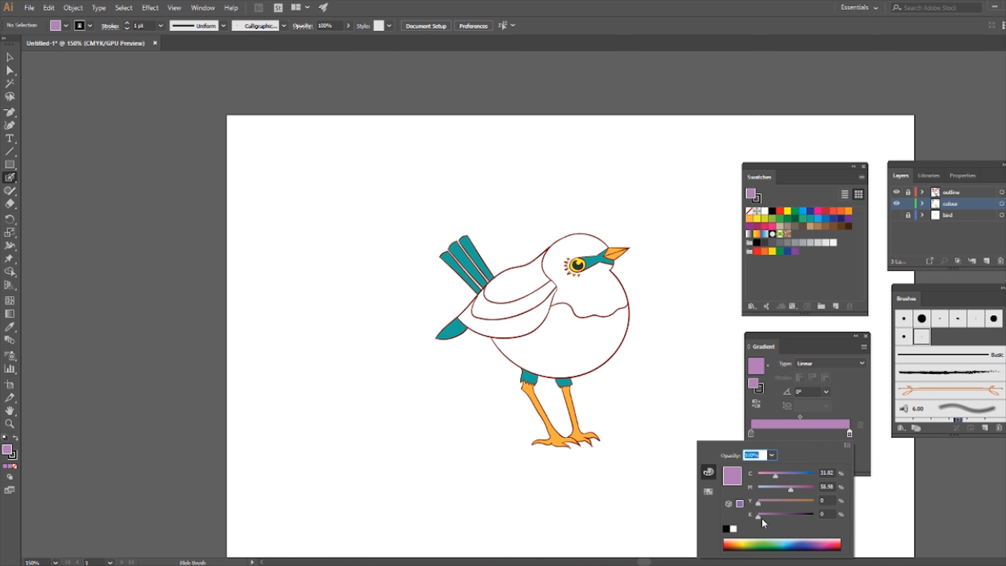
mouse_move(758, 518)
mouse_down()
mouse_move(793, 514)
mouse_move(768, 506)
mouse_up()
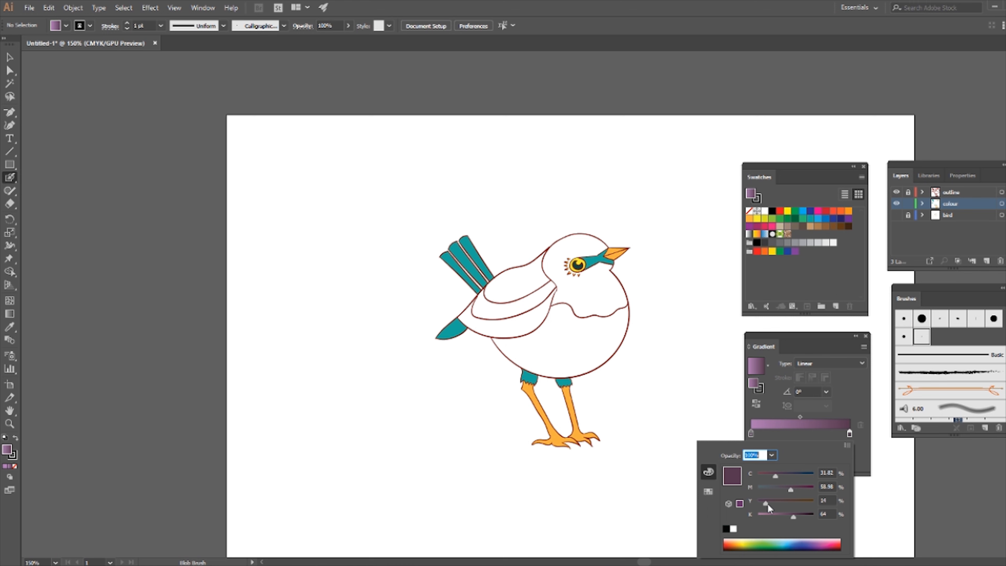
click(852, 400)
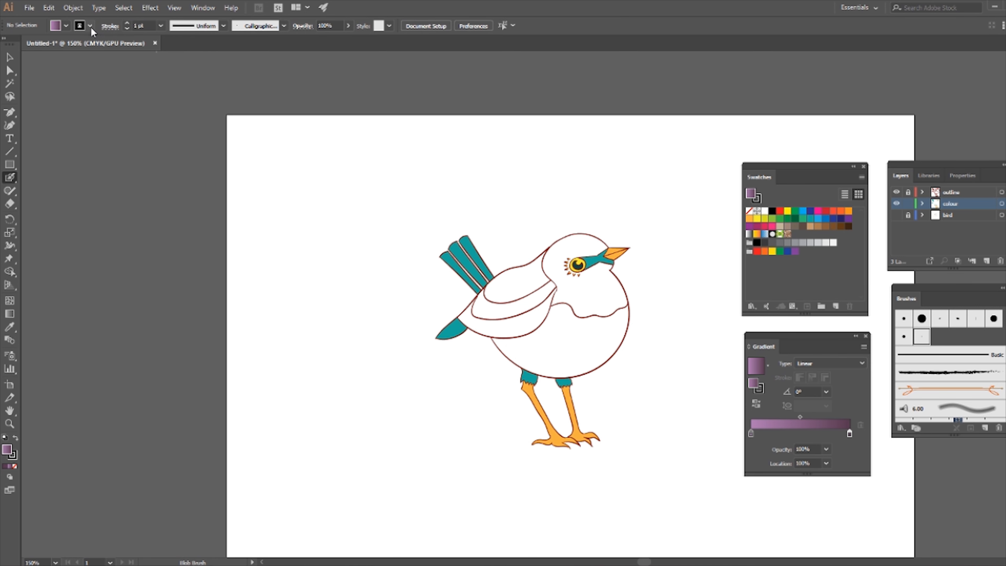
Step: Set the stroke to none, swap fill and stroke, and paint a purple gradient patch on the bird's belly
click(91, 27)
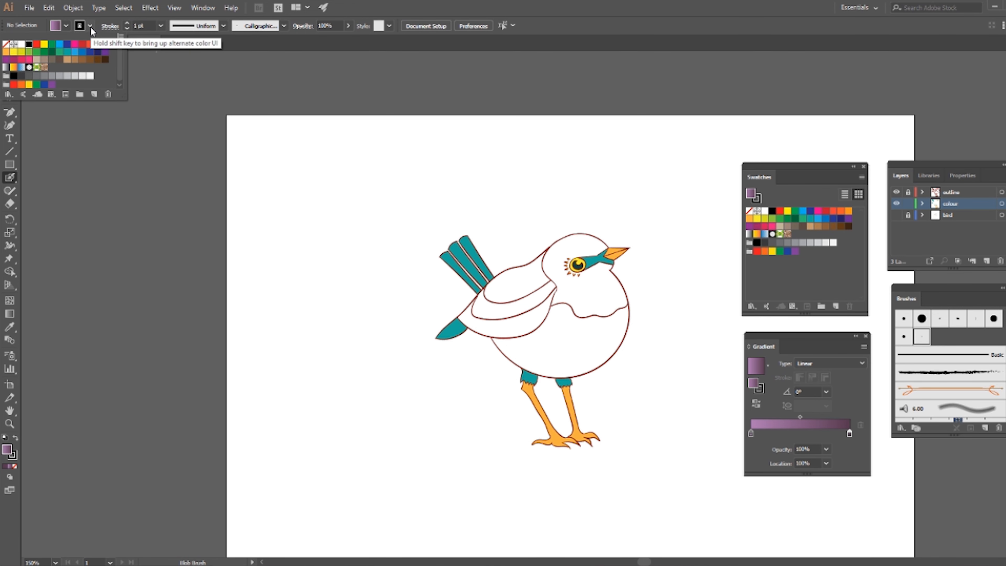
click(6, 45)
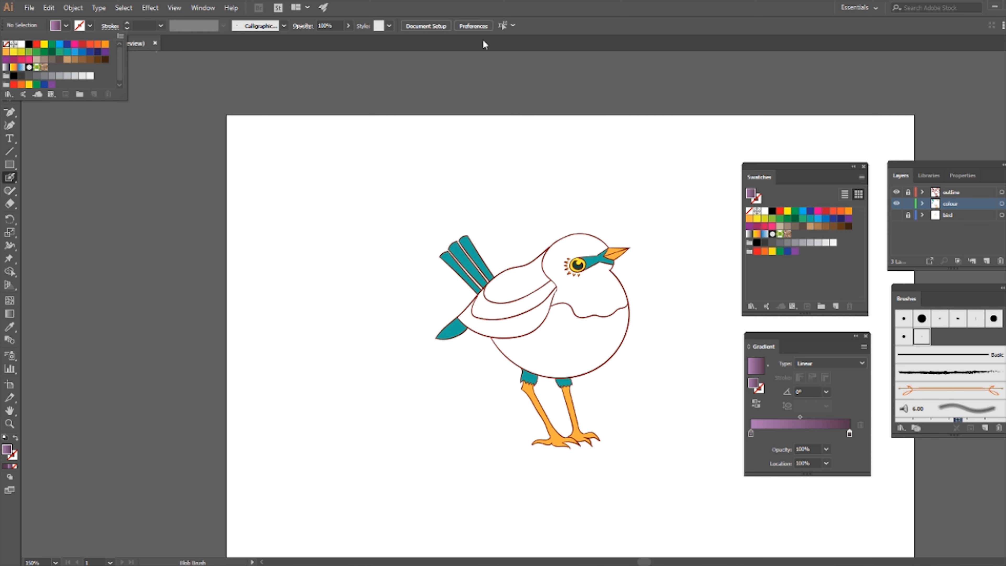
click(557, 26)
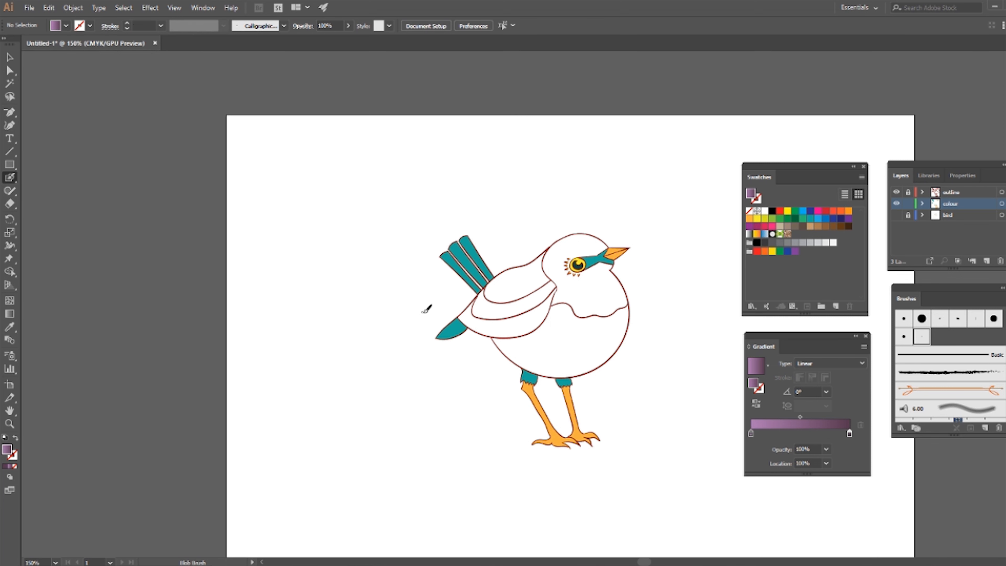
key(shift+x)
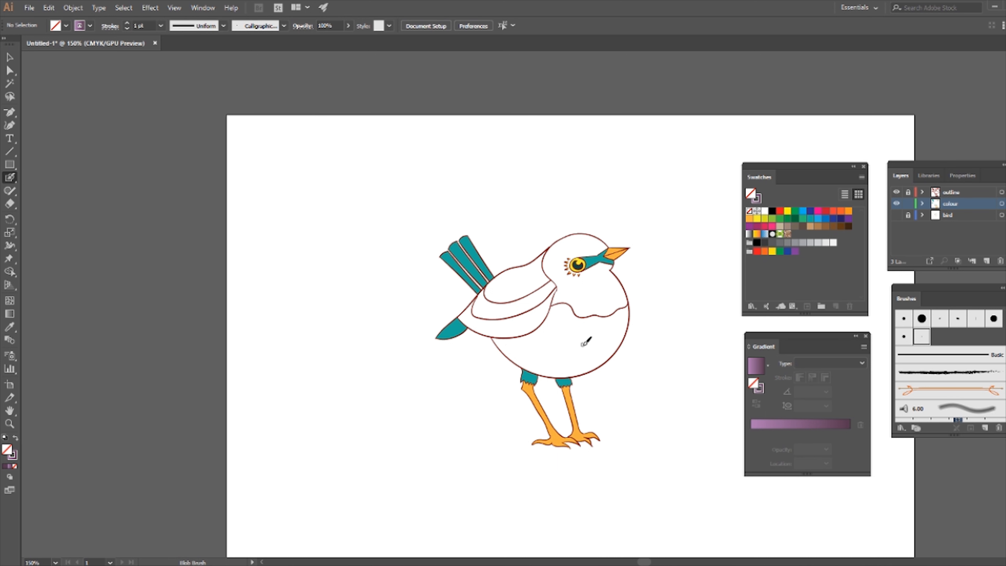
mouse_move(561, 313)
mouse_down()
mouse_move(580, 325)
mouse_move(572, 339)
mouse_move(588, 331)
mouse_move(541, 356)
mouse_move(578, 351)
mouse_move(599, 332)
mouse_move(582, 353)
mouse_move(548, 363)
mouse_move(575, 361)
mouse_move(610, 330)
mouse_move(586, 361)
mouse_move(551, 365)
mouse_move(573, 359)
mouse_up()
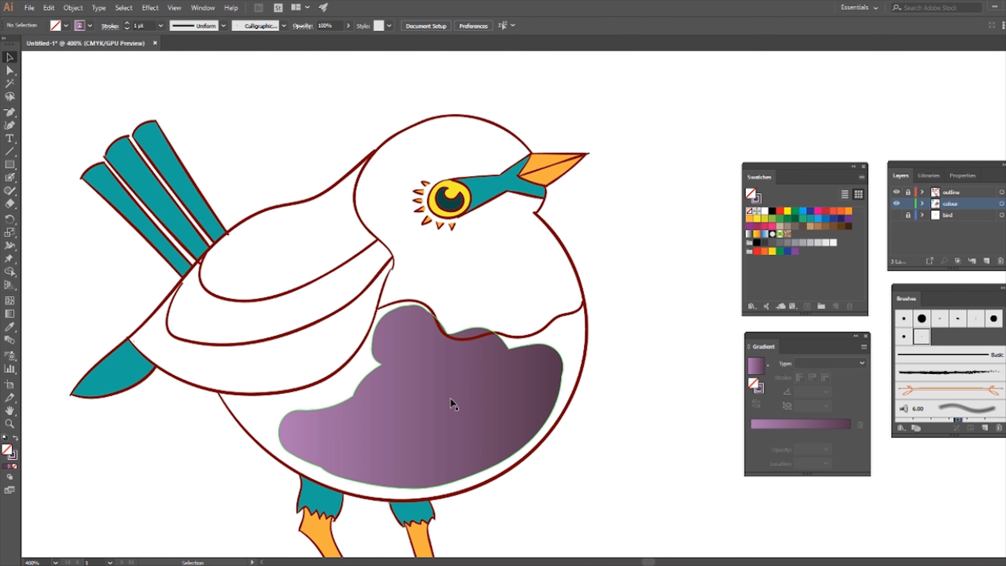
Step: Select the belly patch and set its gradient angle to 90°
click(450, 399)
click(826, 391)
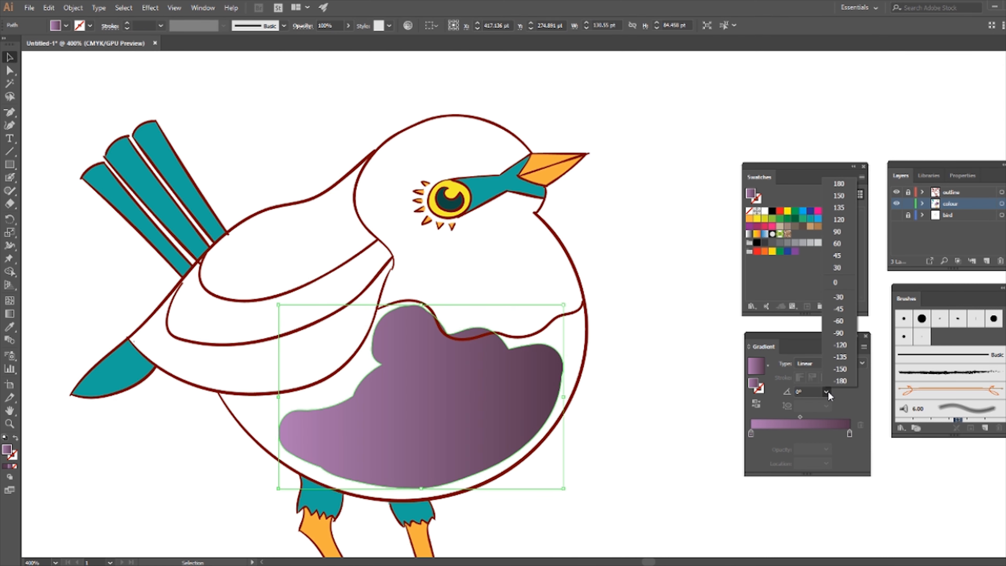
click(842, 332)
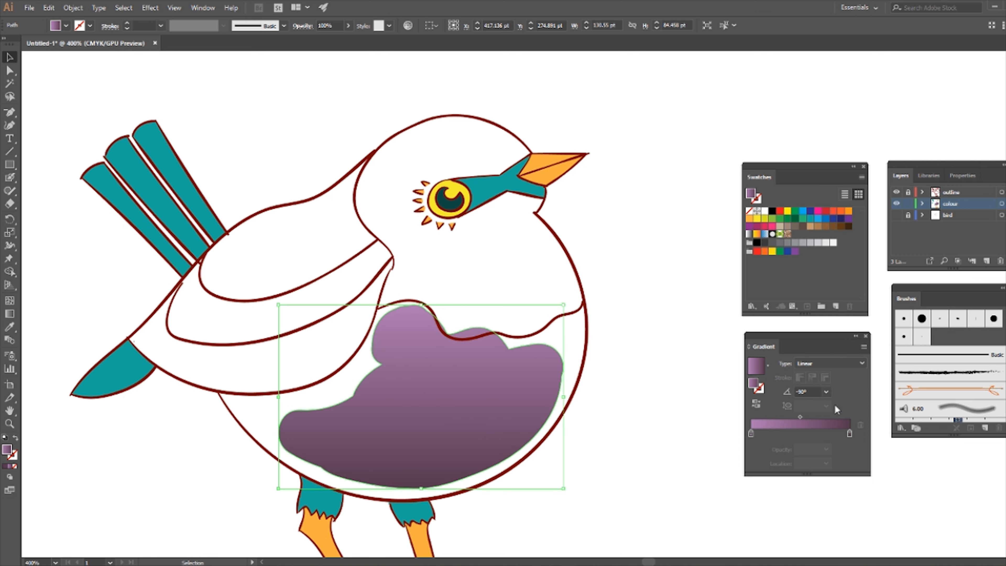
click(827, 393)
click(852, 231)
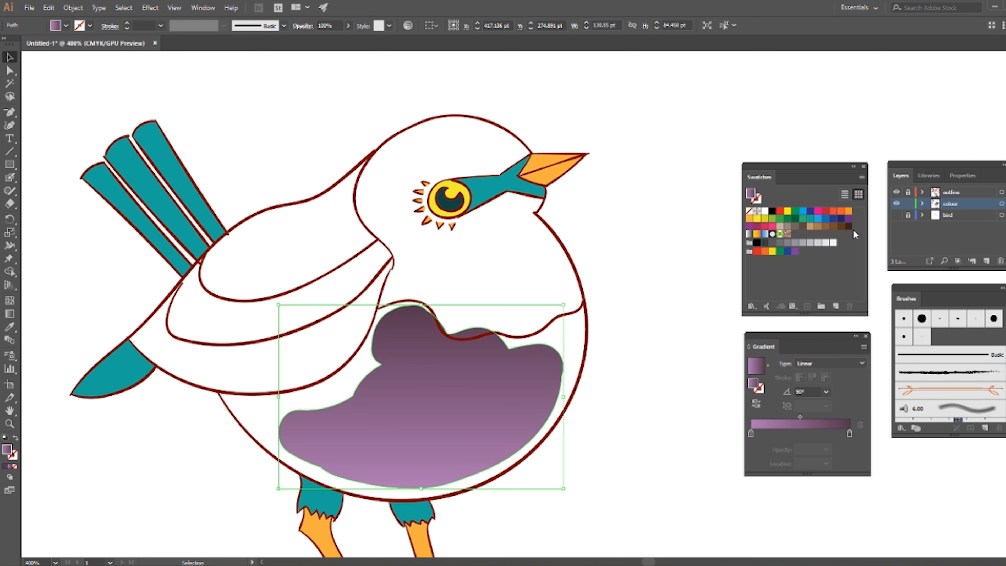